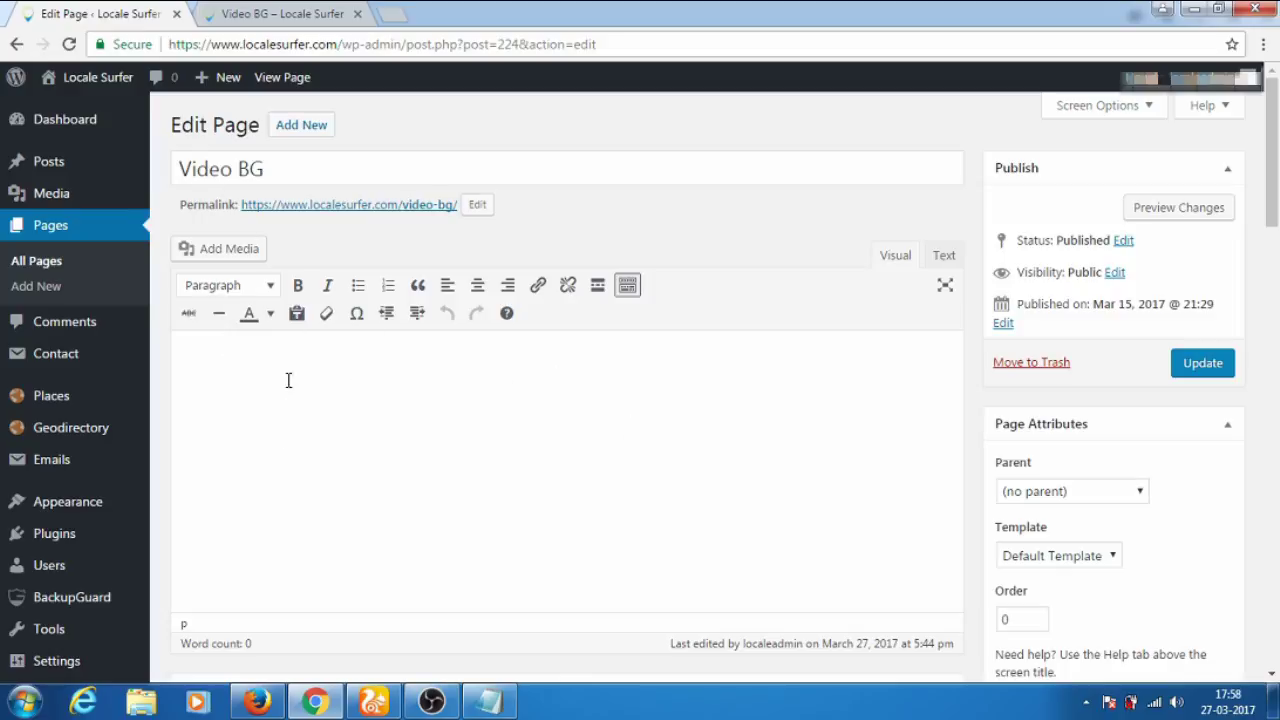
# Switch to the 'Video BG – Locale Surfer' tab to view the live page with its sunset header
pyautogui.click(258, 13)
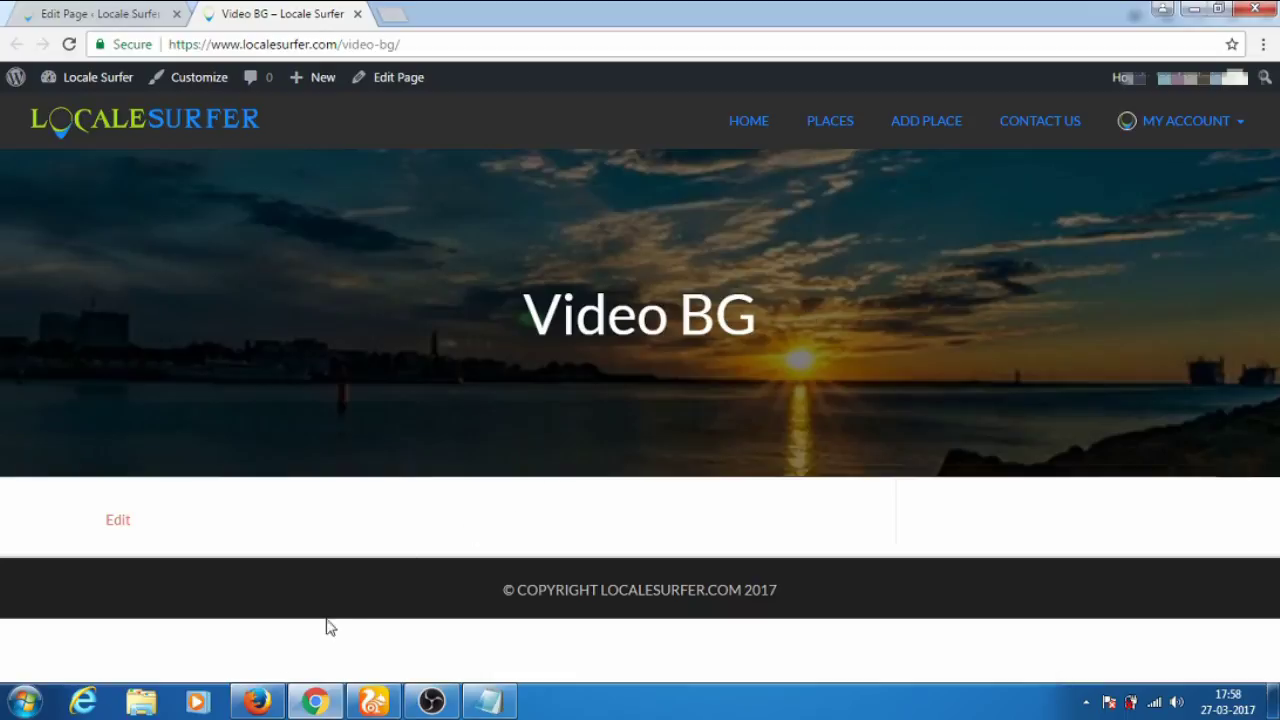
pyautogui.click(257, 701)
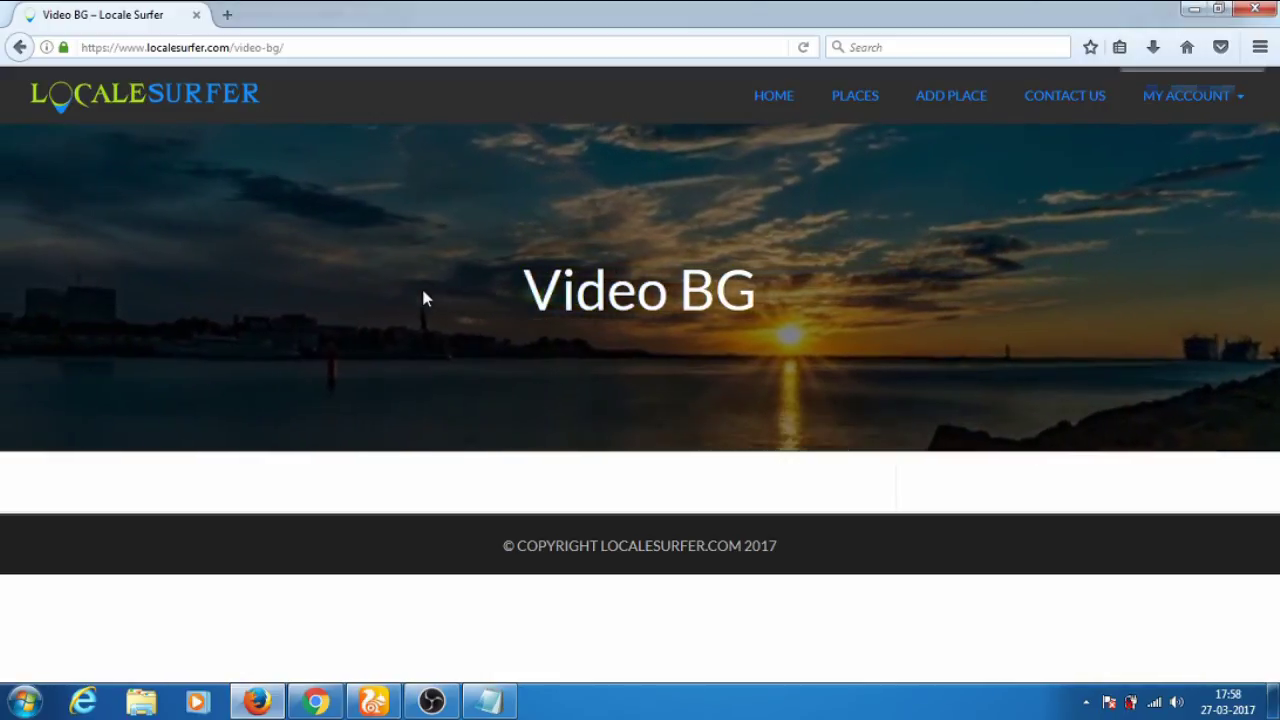
pyautogui.click(373, 700)
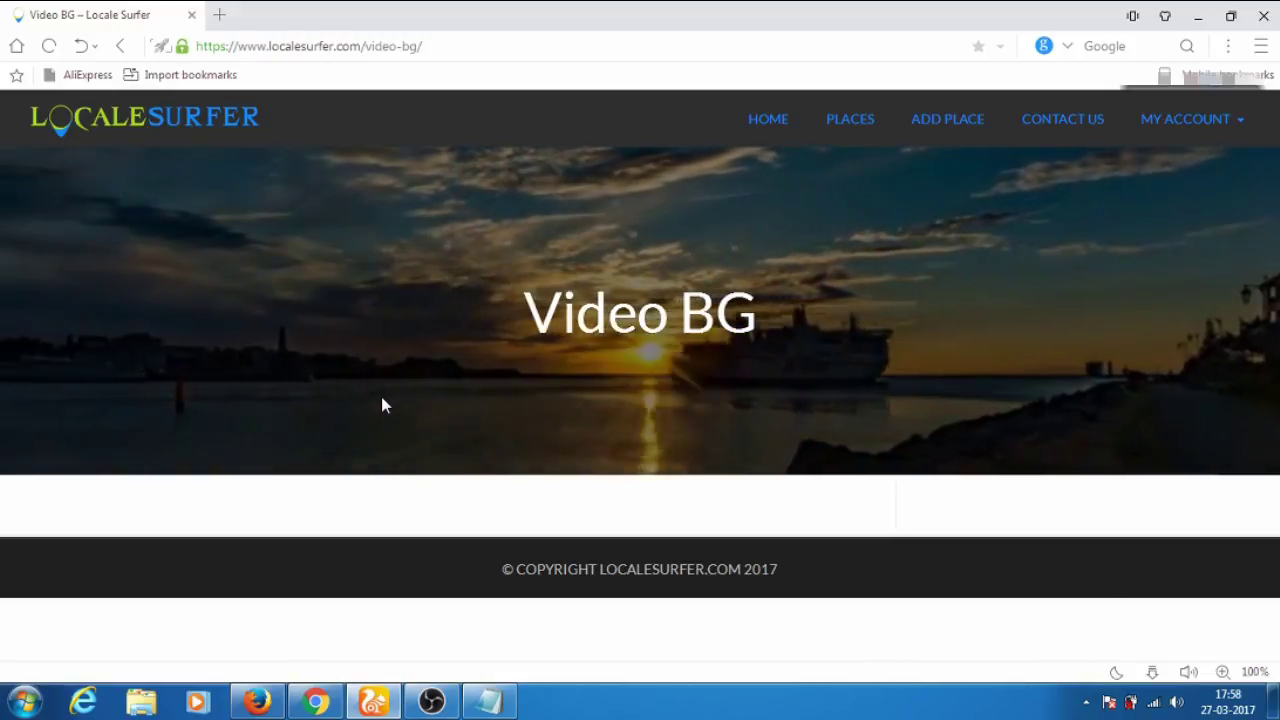
pyautogui.hotkey('alt', 'Tab')
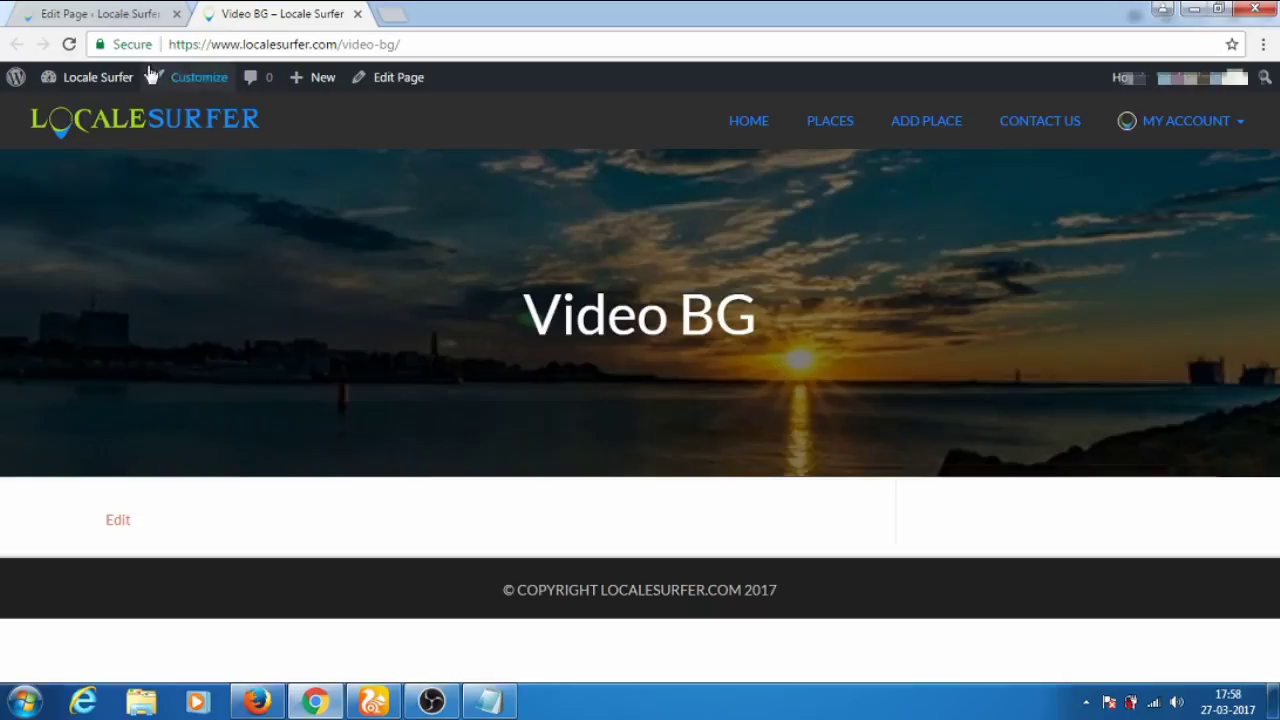
# Return to the Edit Page tab and open Appearance > Themes
pyautogui.click(140, 13)
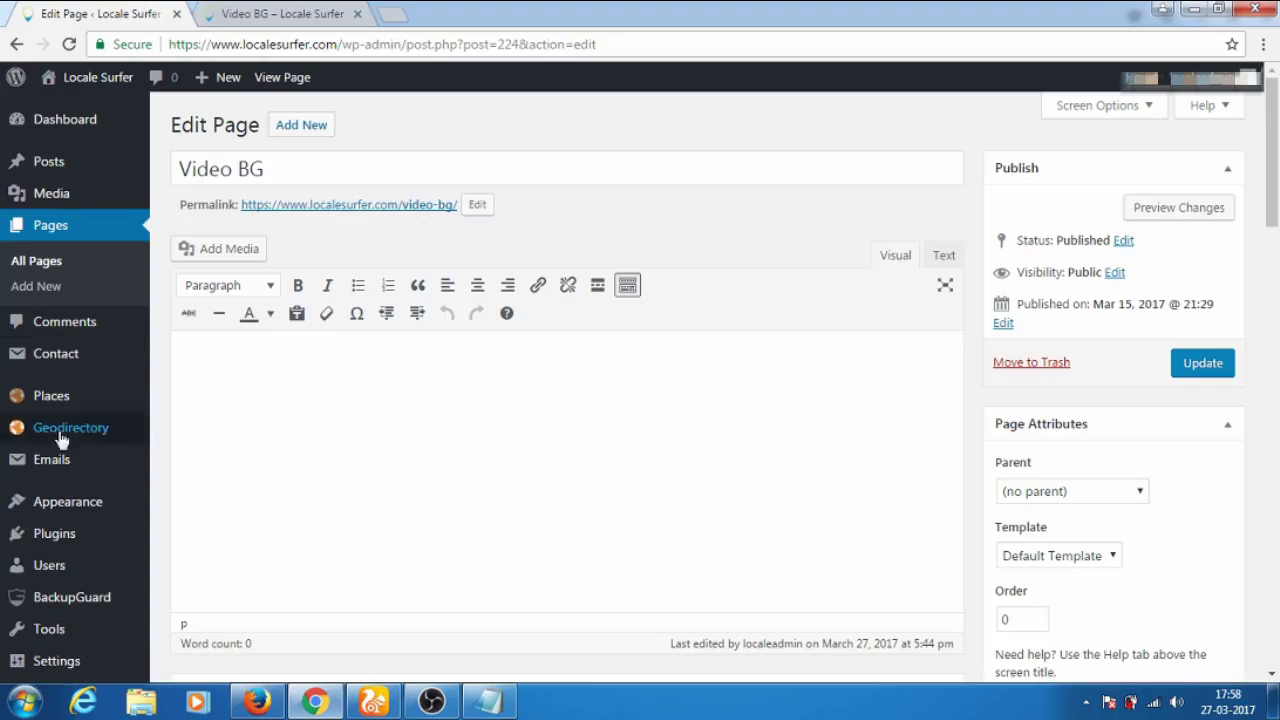
pyautogui.moveTo(68, 501)
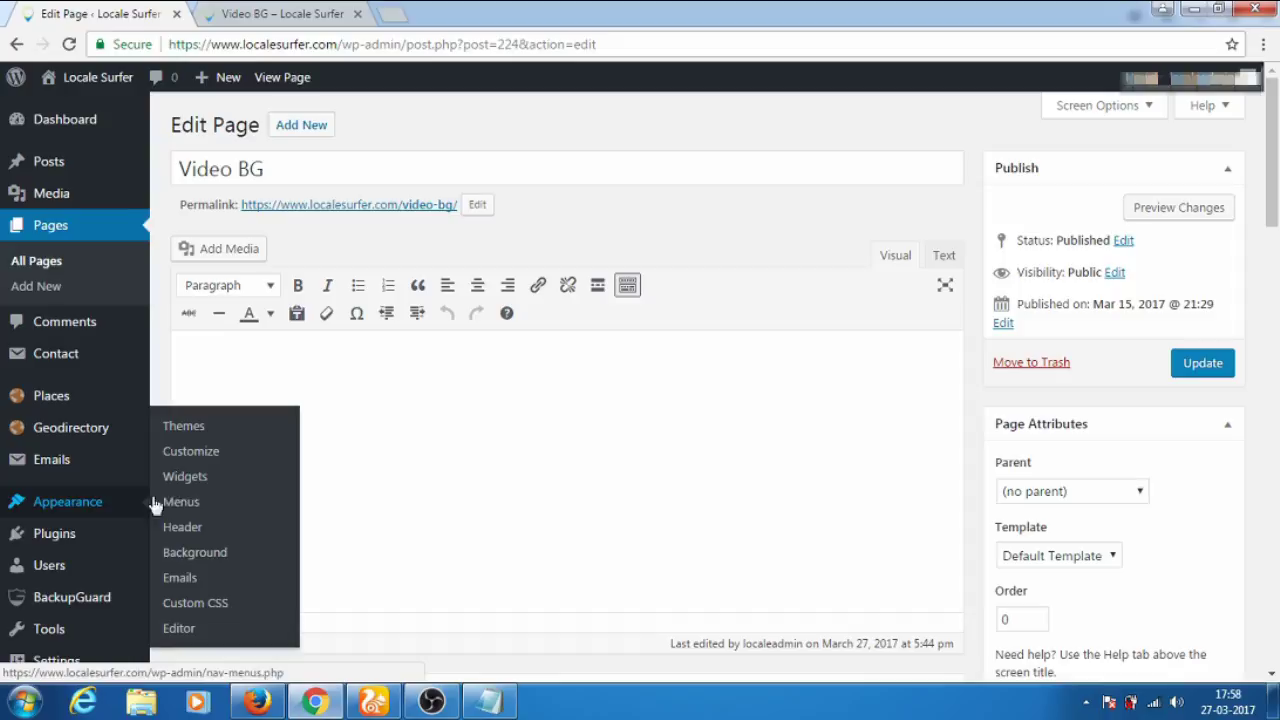
pyautogui.click(192, 431)
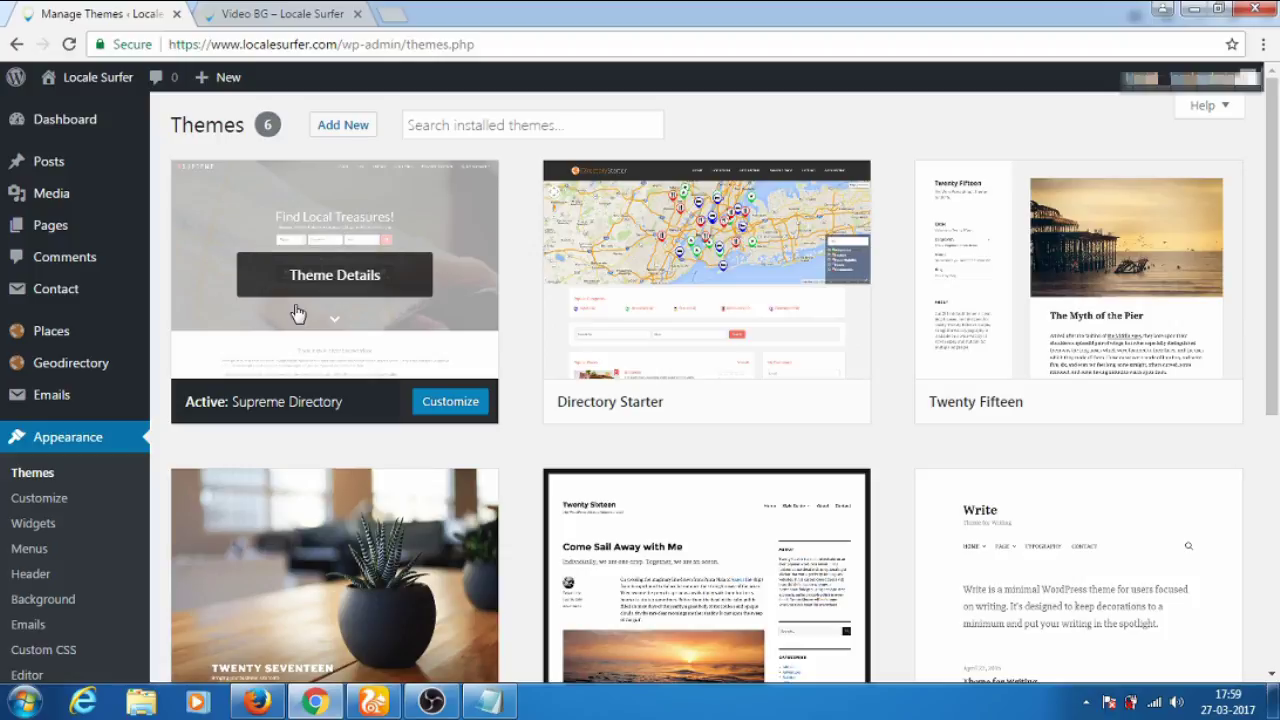
# Go to Plugins > Add New to see featured plugins like BuddyPress and Jetpack
pyautogui.scroll(-3, 20, 400)
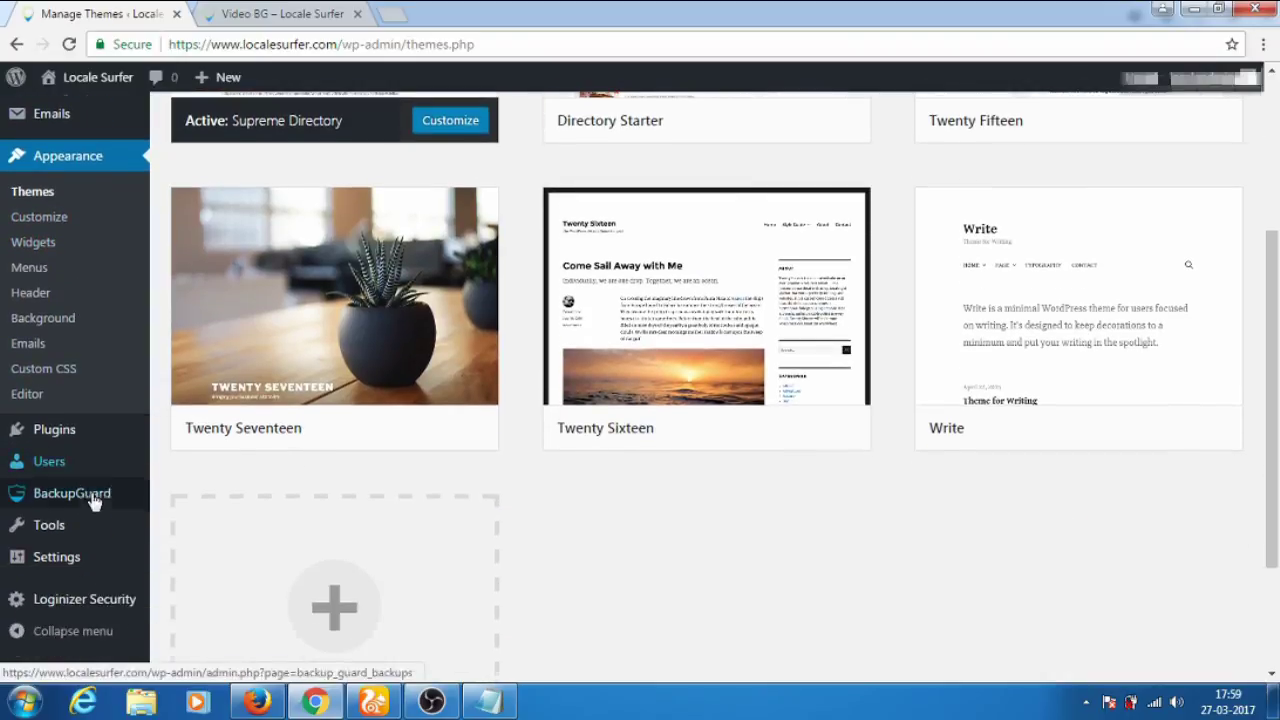
pyautogui.moveTo(23, 433)
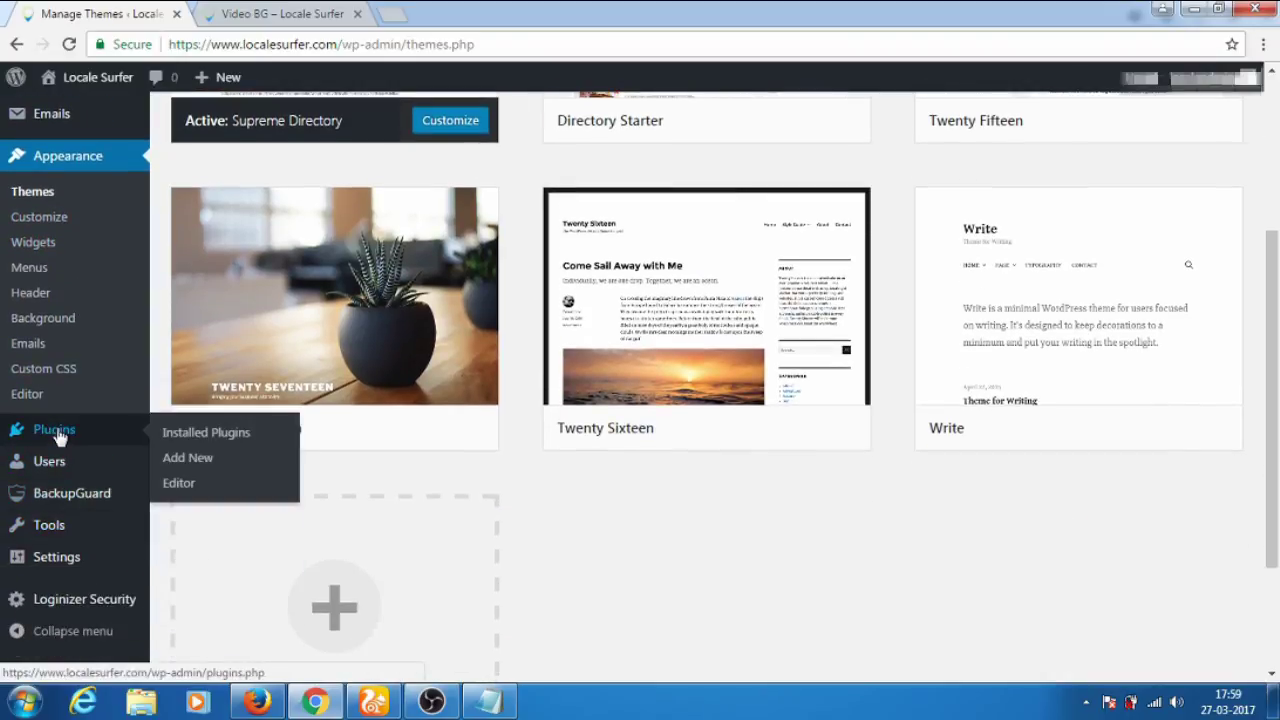
pyautogui.click(179, 459)
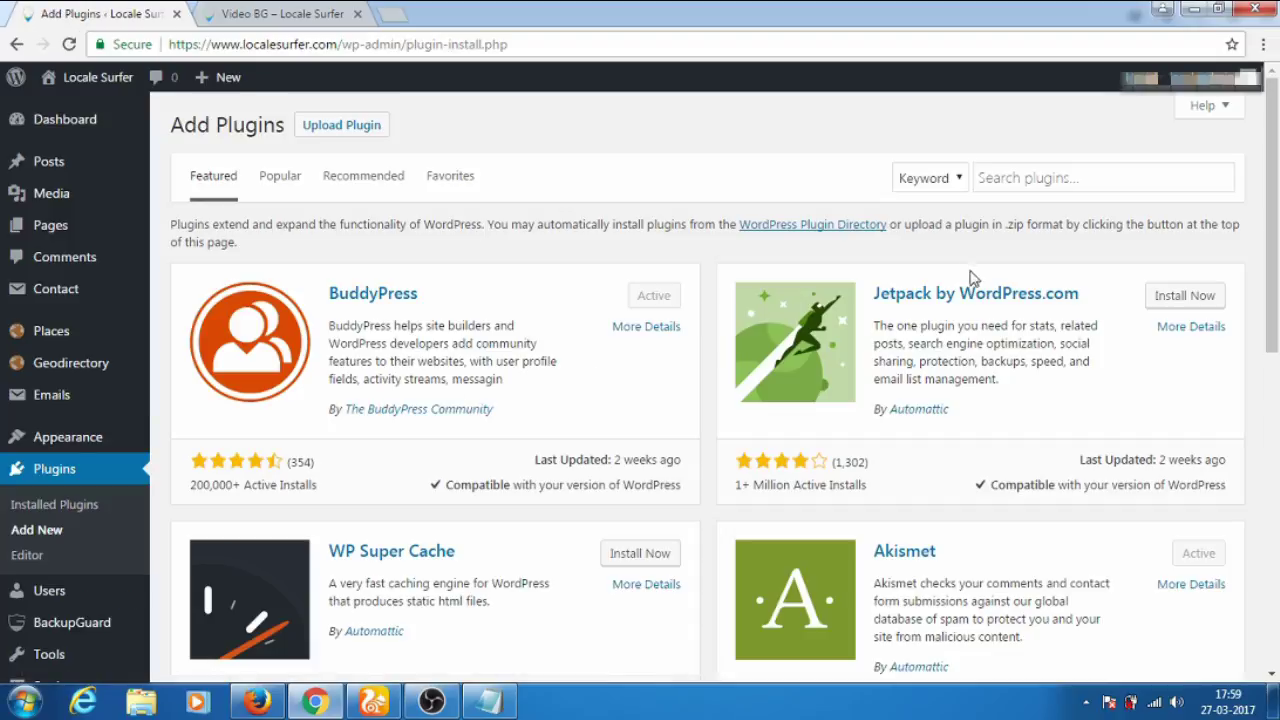
# Search plugins for 'sogo add script' to confirm it is Active, then list all pages
pyautogui.click(1014, 177)
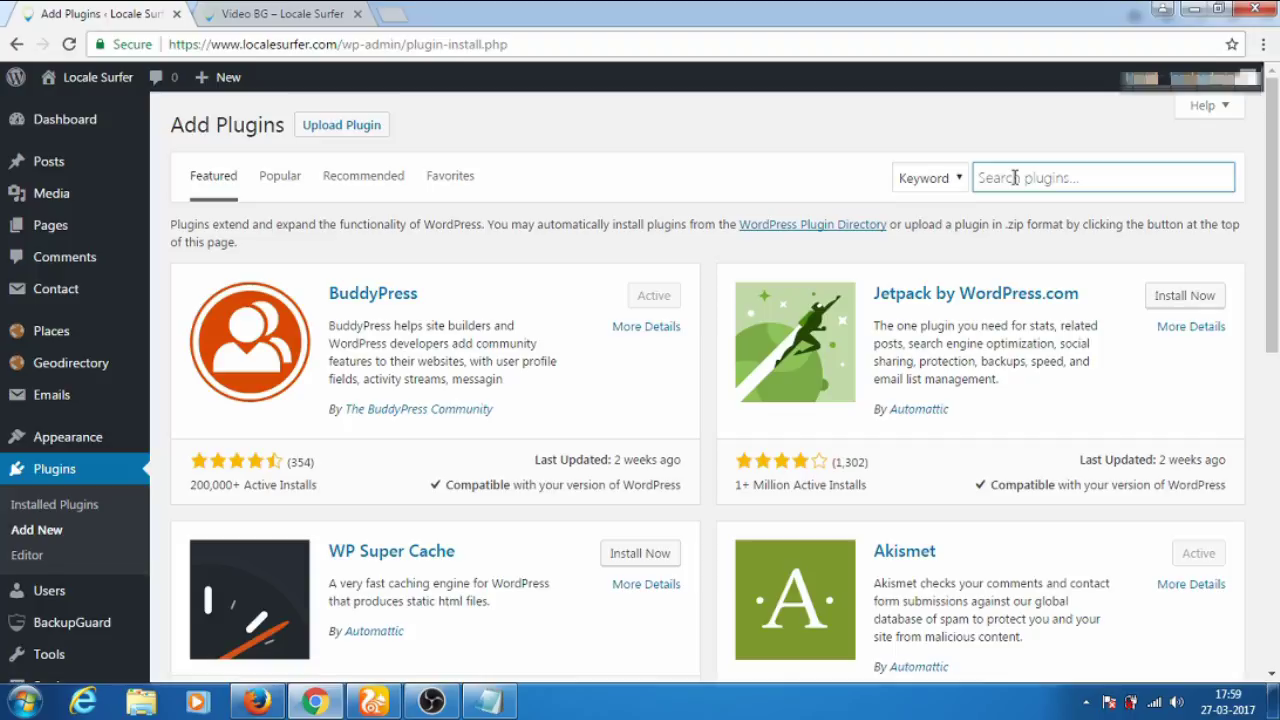
pyautogui.write('sogo add')
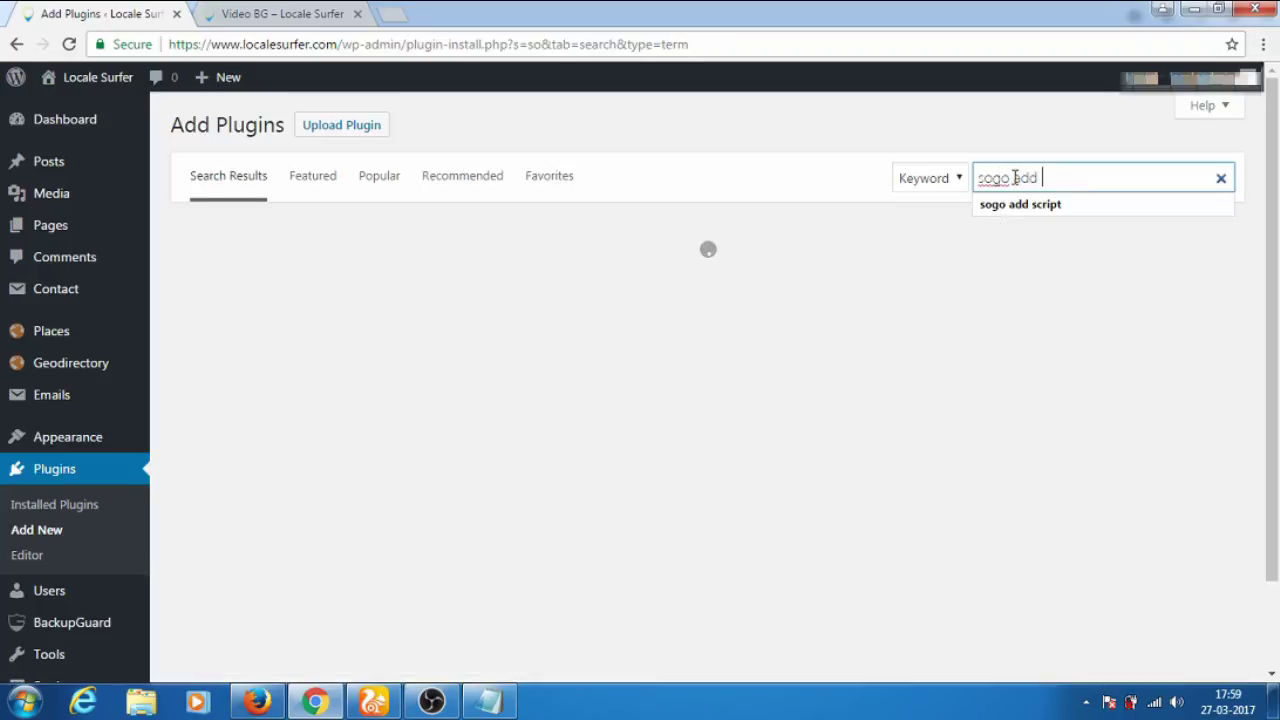
pyautogui.write(' scrip')
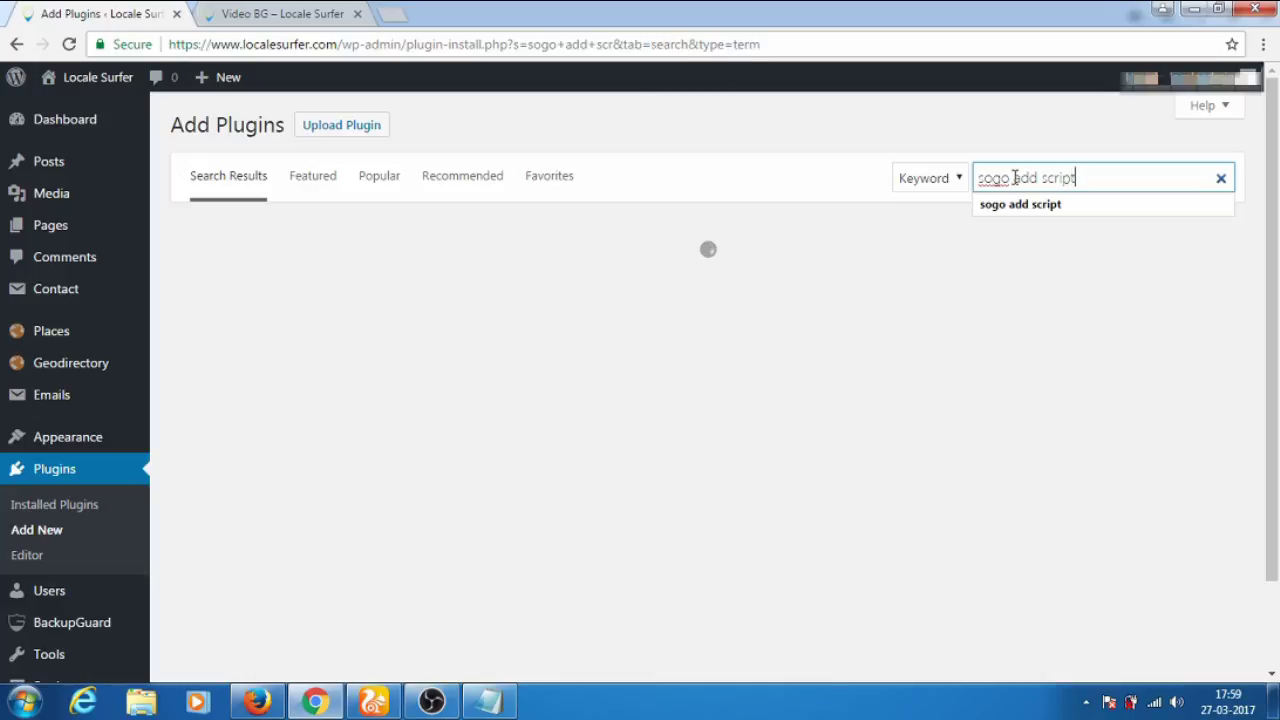
pyautogui.write('t')
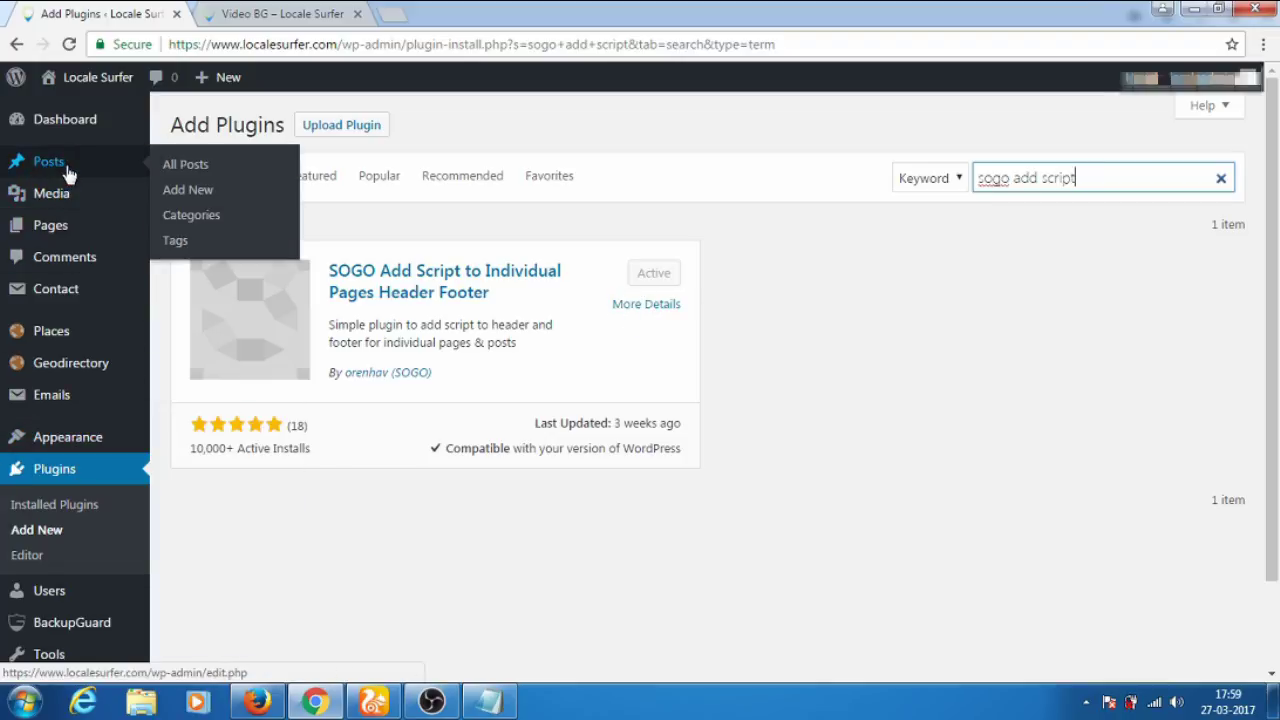
pyautogui.moveTo(63, 233)
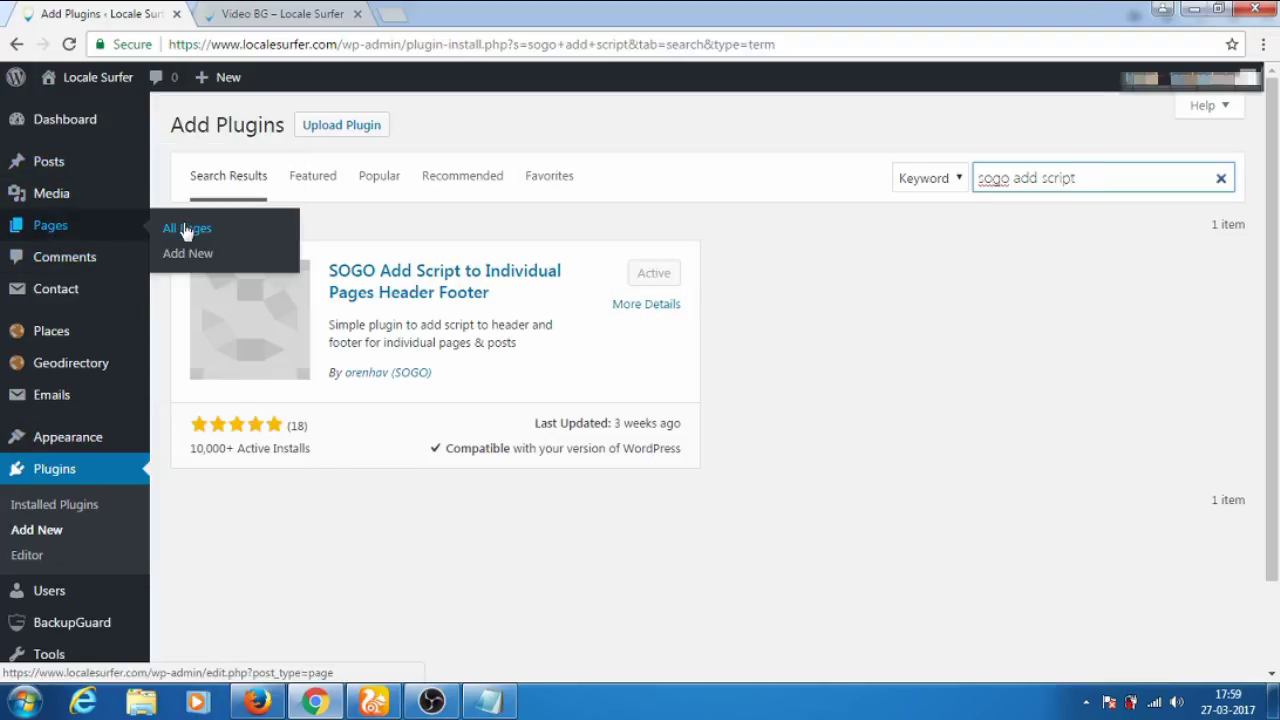
pyautogui.click(180, 229)
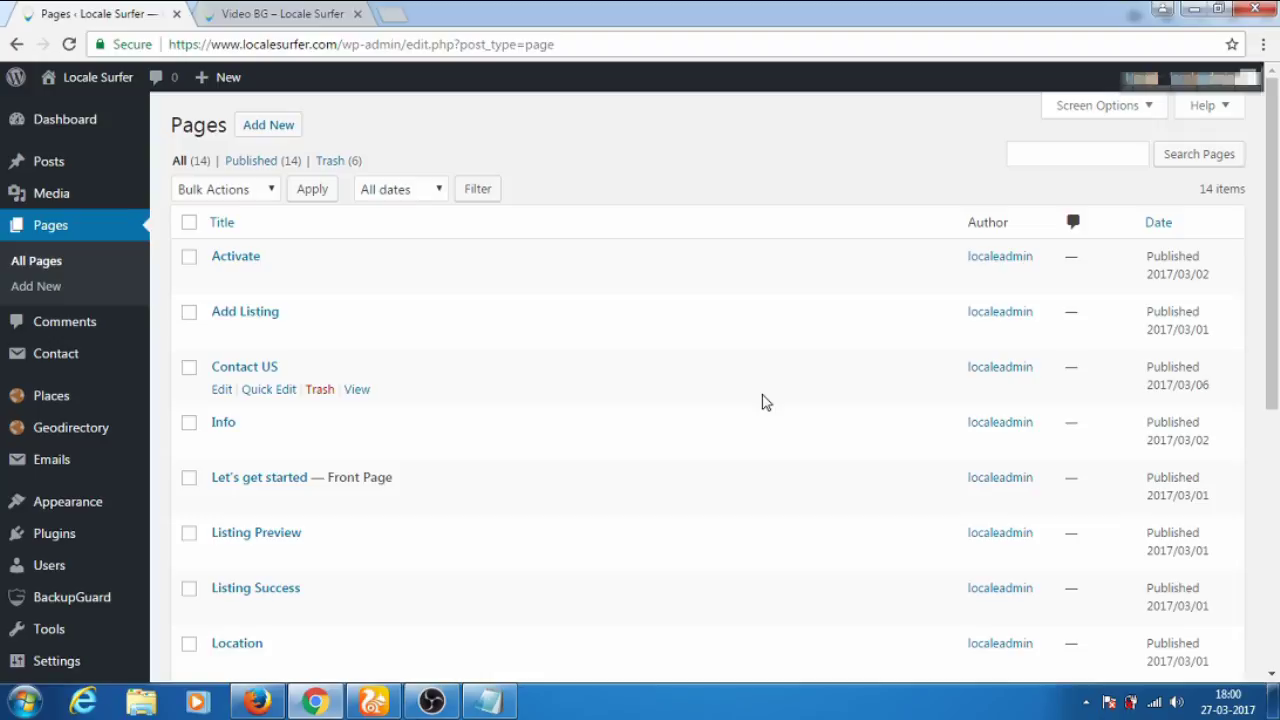
# Find Video BG in the Pages list and open it in the page editor
pyautogui.scroll(-5, 500, 470)
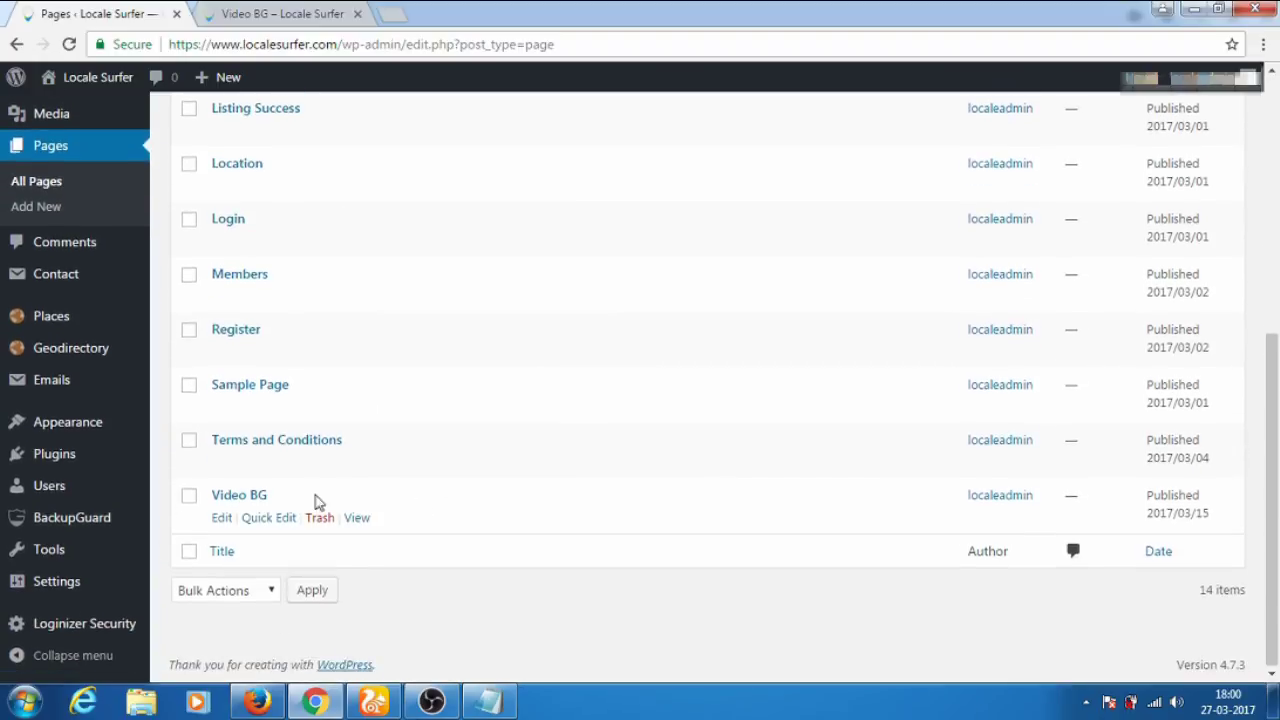
pyautogui.scroll(1, 280, 500)
pyautogui.scroll(-1, 235, 560)
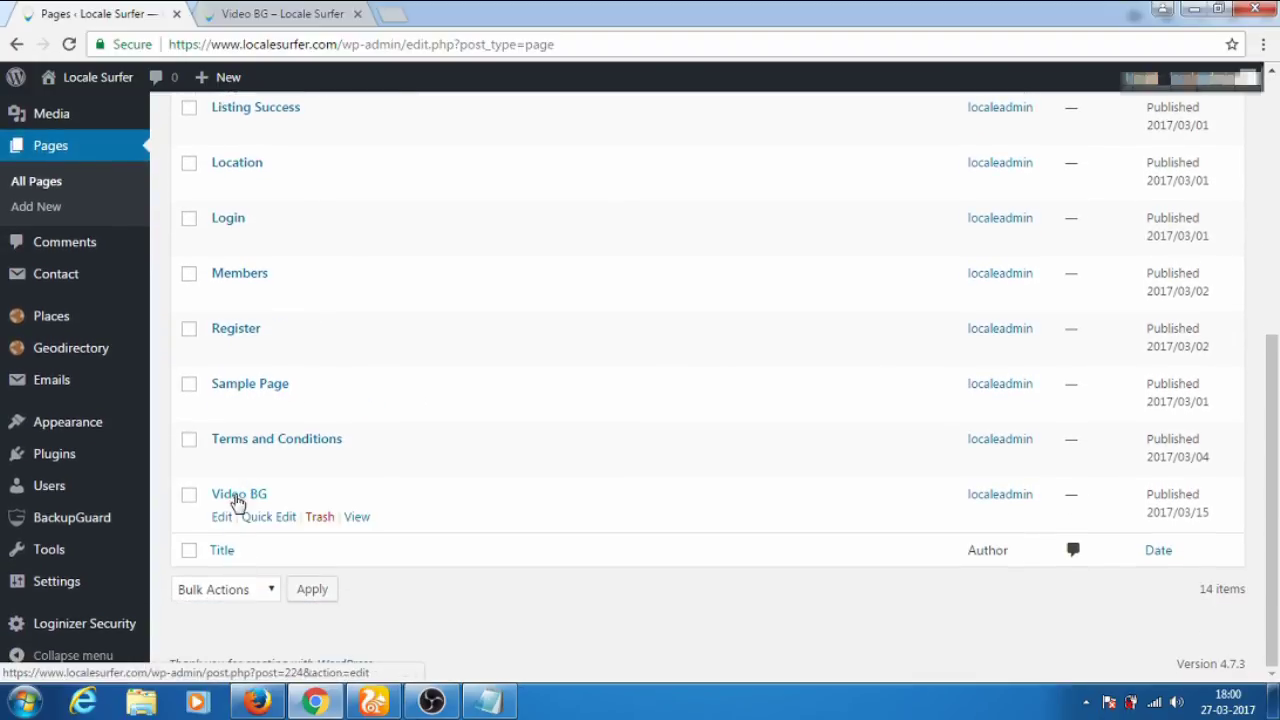
pyautogui.click(222, 517)
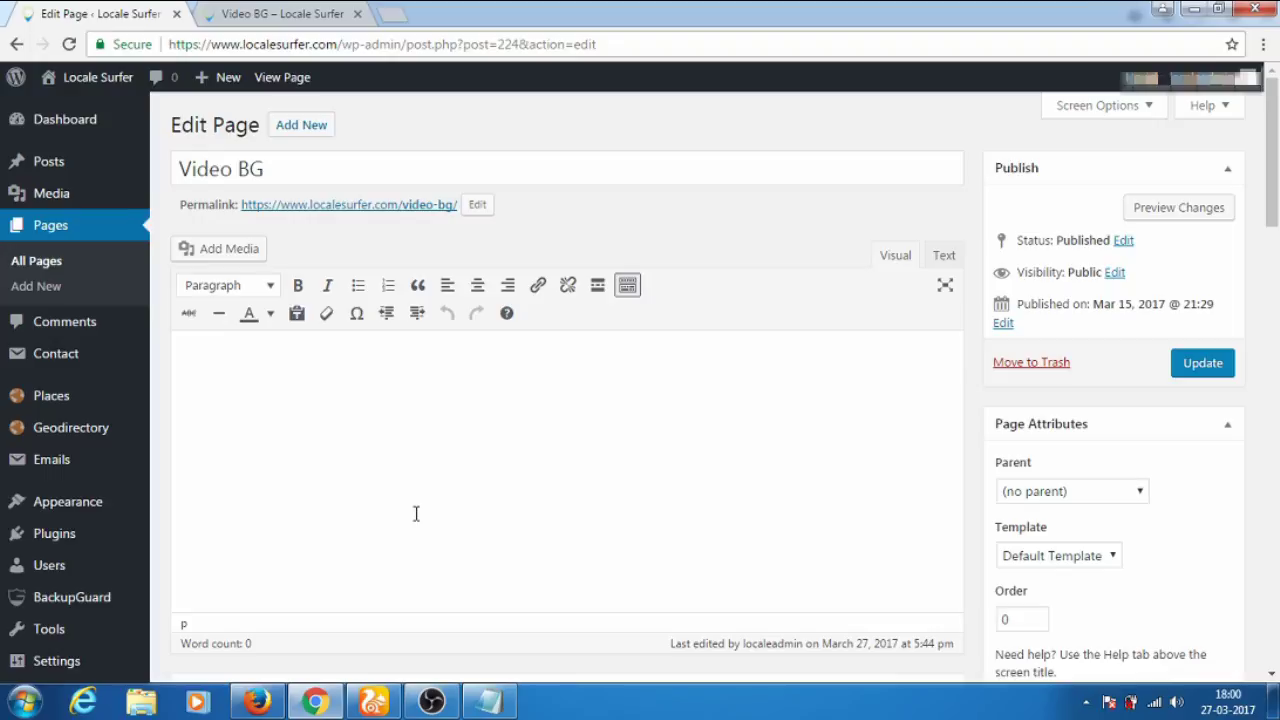
# In Firefox, inspect the live page's header video to reveal div.featured-area in devtools
pyautogui.click(257, 701)
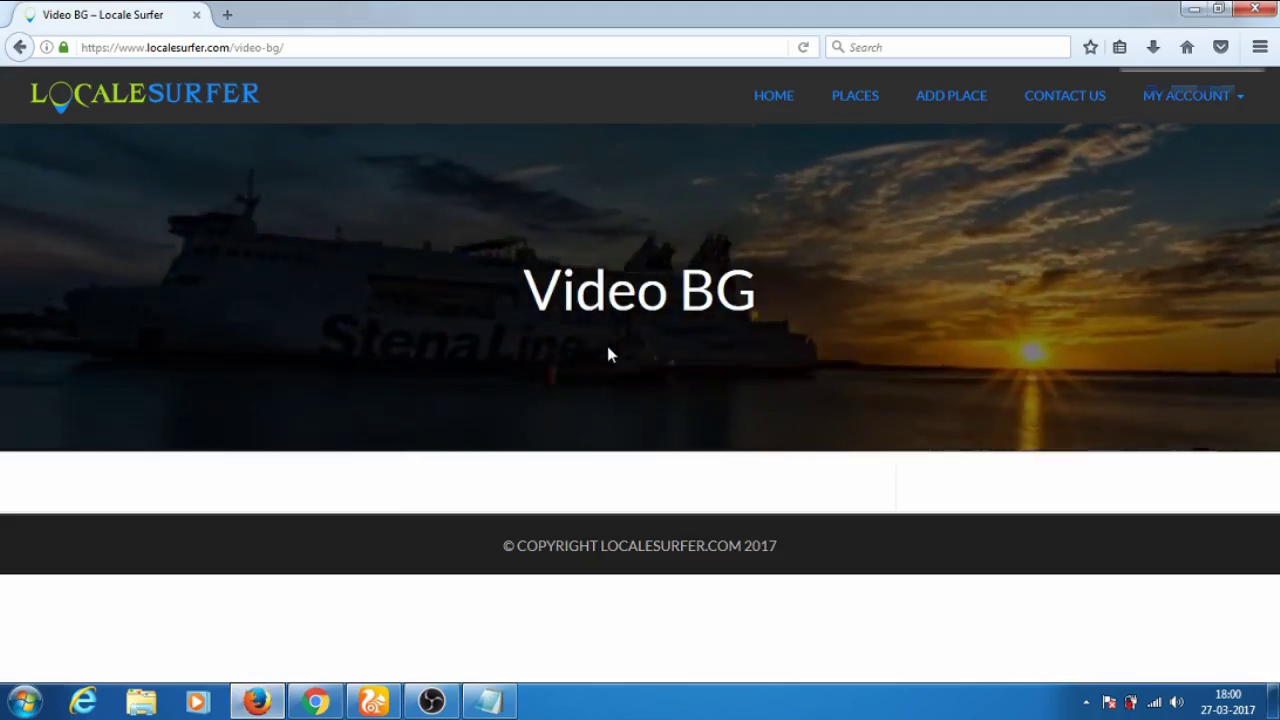
pyautogui.rightClick(882, 226)
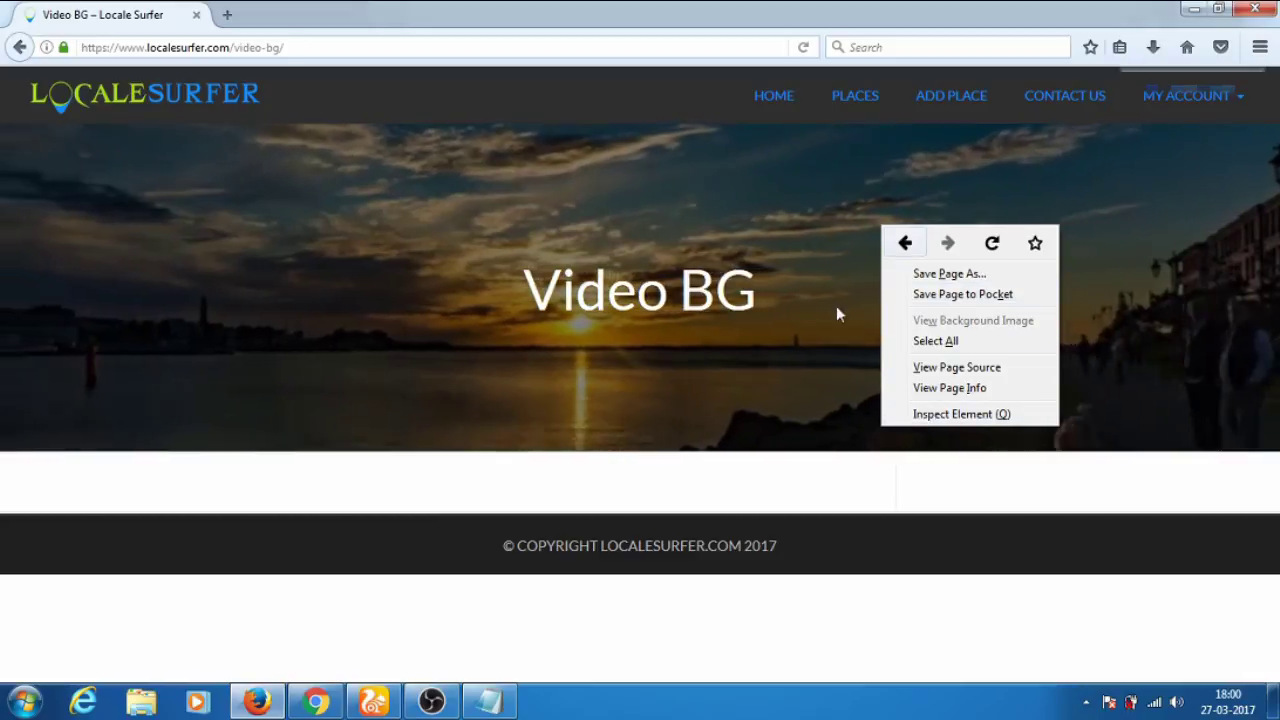
pyautogui.click(935, 414)
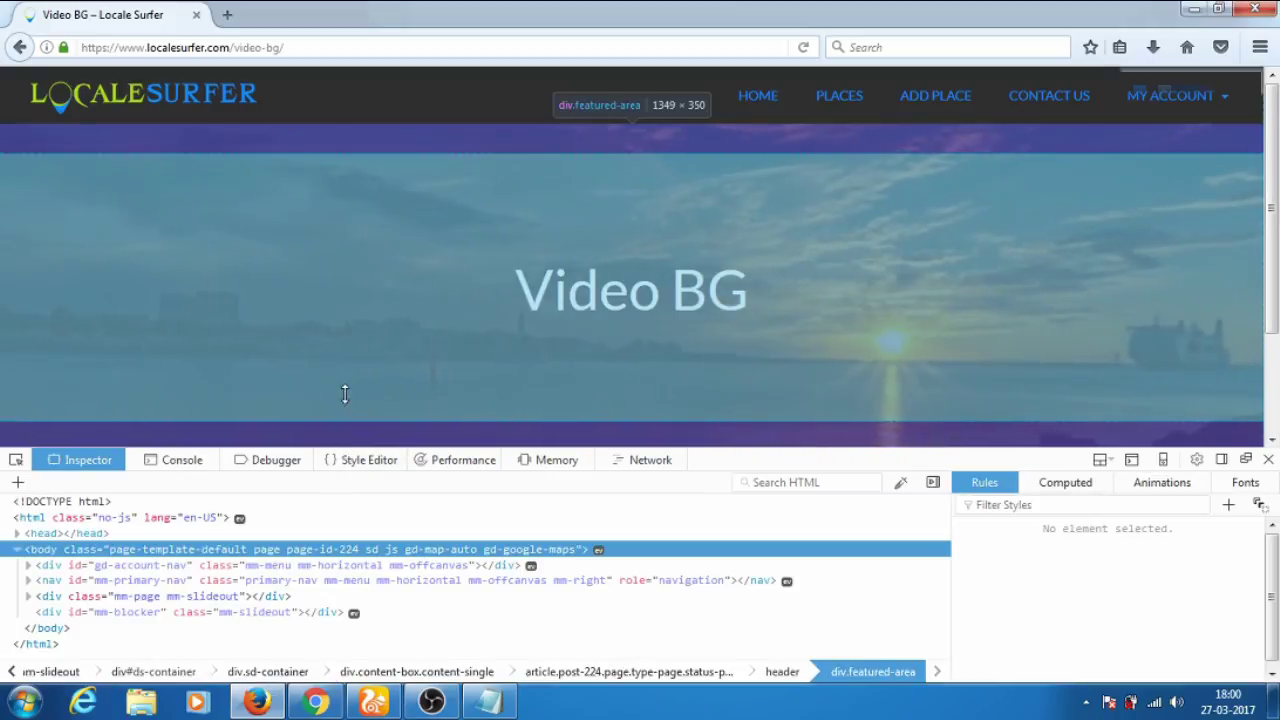
# Enlarge the devtools pane and expand featured-area and featured-img down to vidbg-container
pyautogui.moveTo(347, 449); pyautogui.dragTo(350, 258)
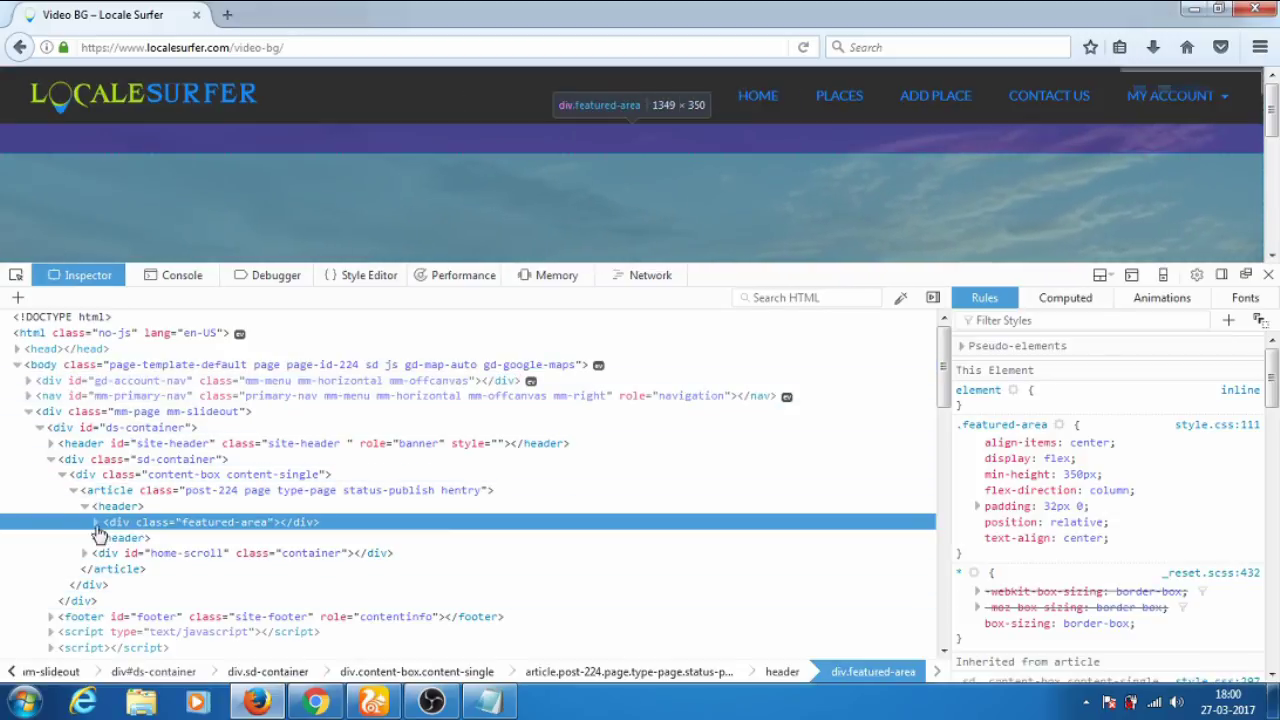
pyautogui.click(98, 522)
pyautogui.scroll(-2, 114, 524)
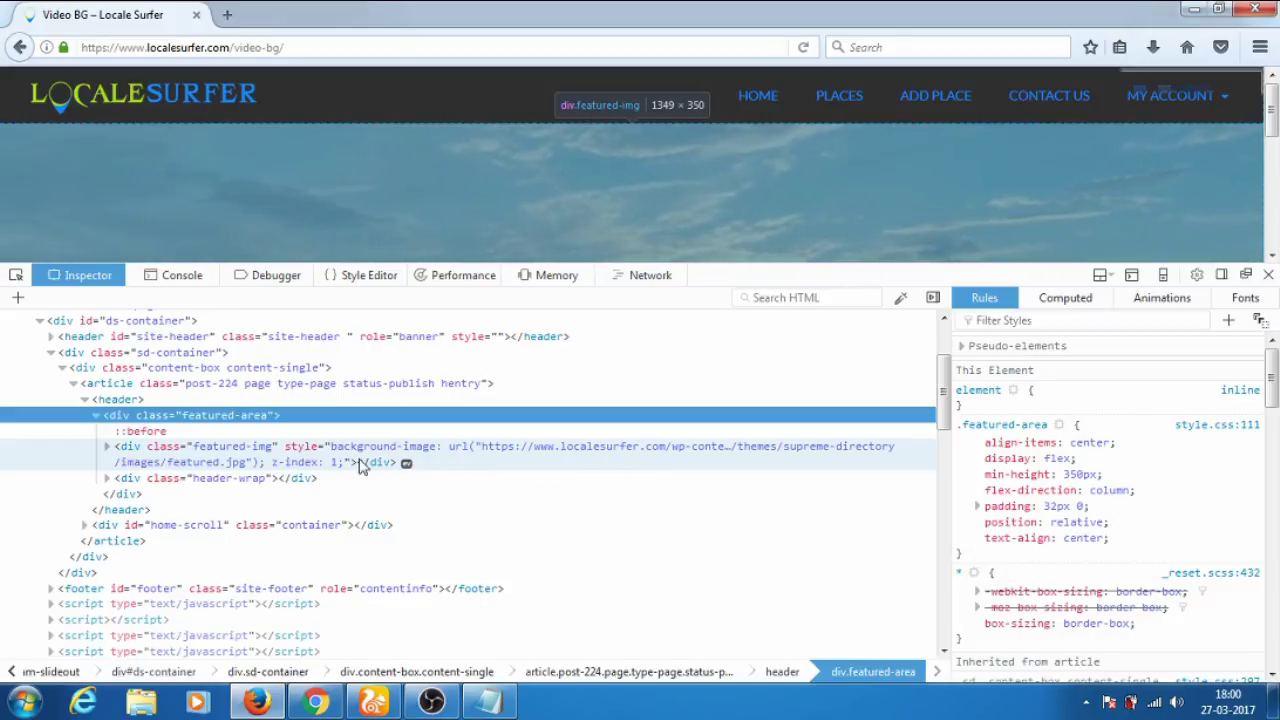
pyautogui.click(104, 449)
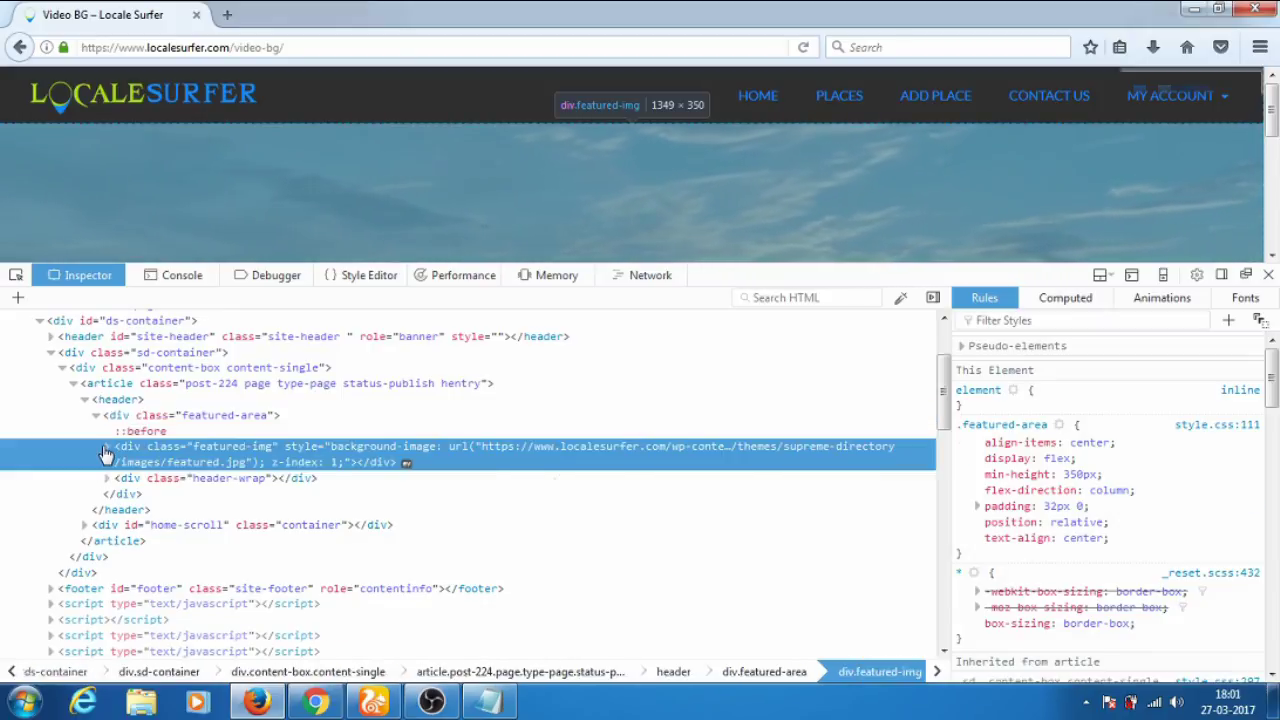
pyautogui.click(104, 449)
pyautogui.click(115, 478)
# Expand vidbg-container and the video element to show River-6815.mp4 and river.webm sources
pyautogui.scroll(-2, 118, 430)
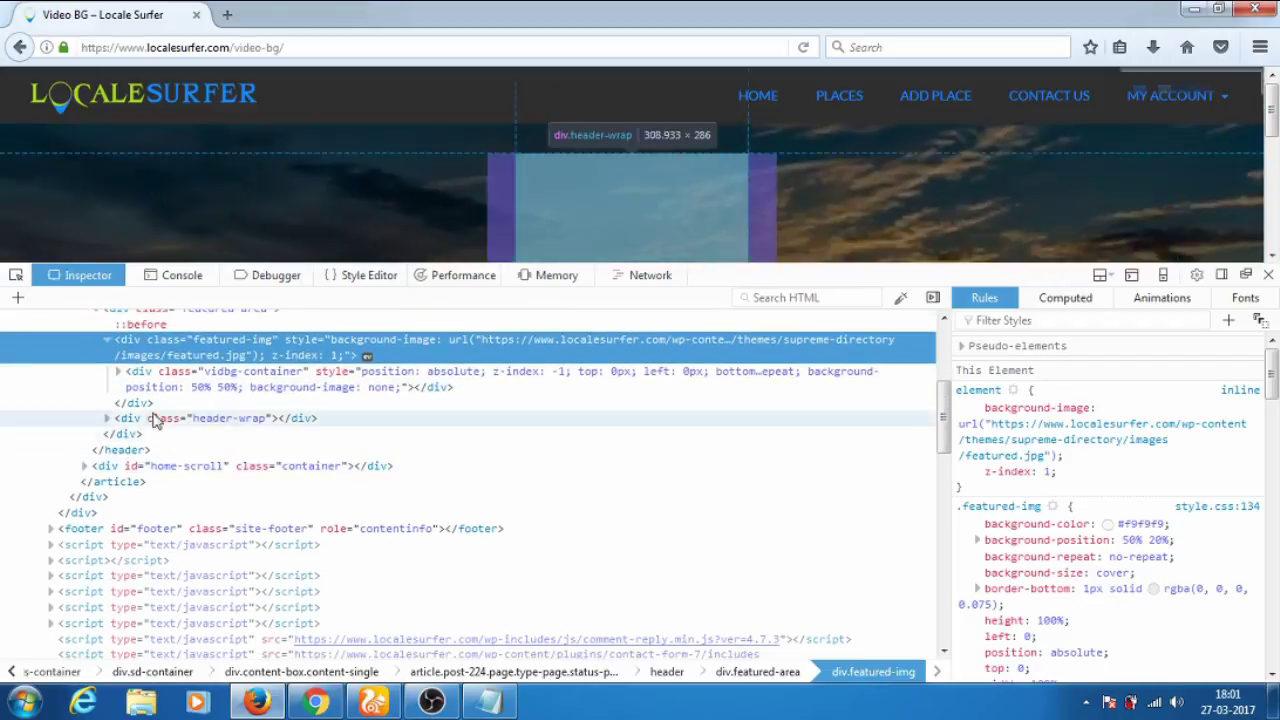
pyautogui.click(119, 374)
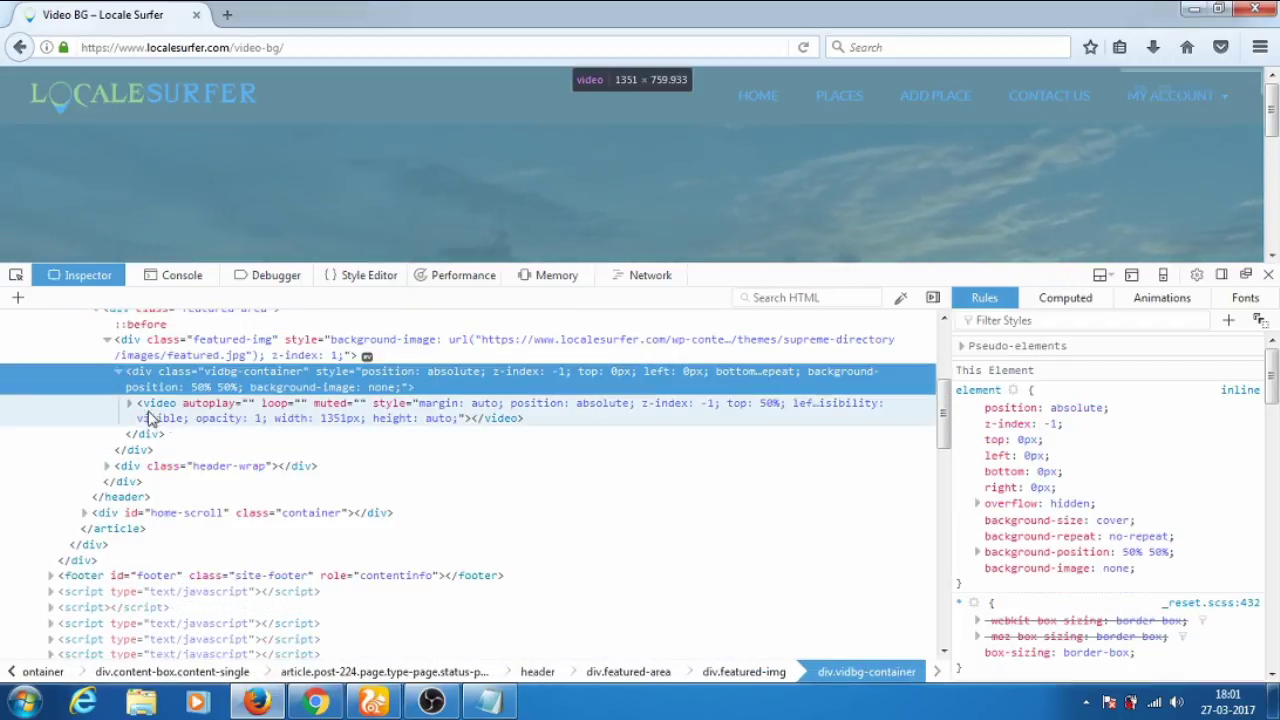
pyautogui.click(164, 404)
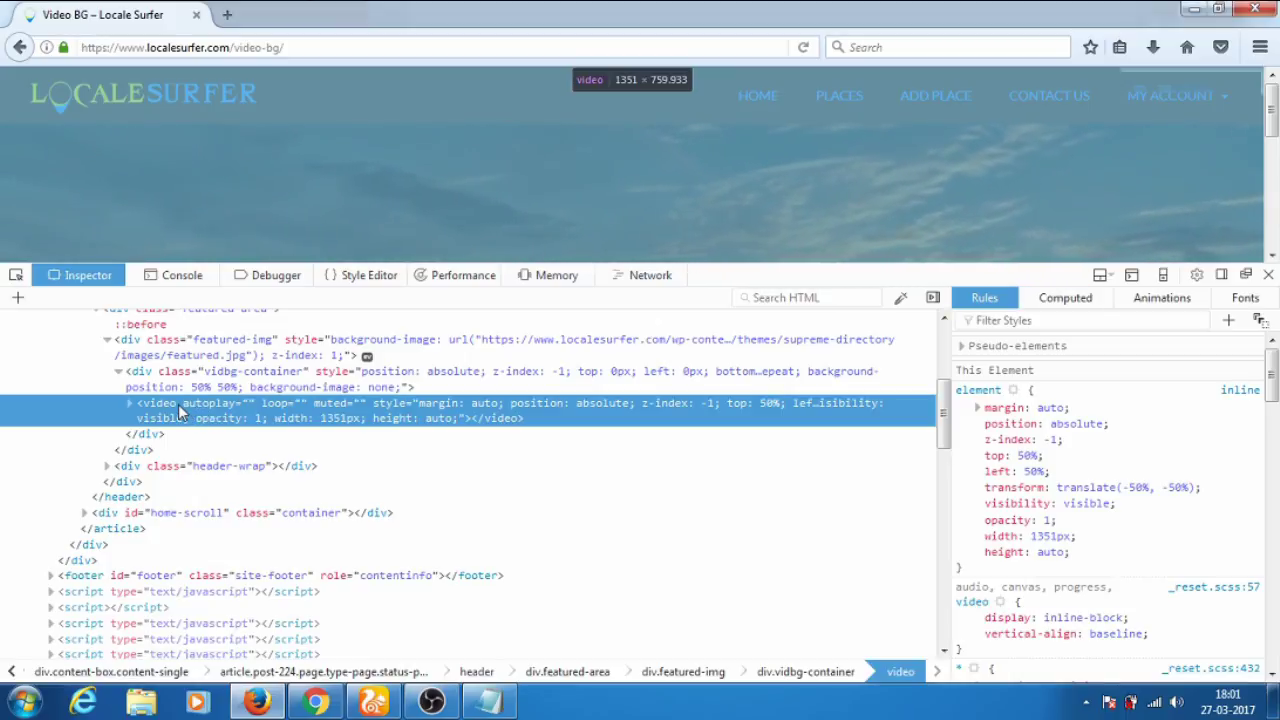
pyautogui.press('Right')
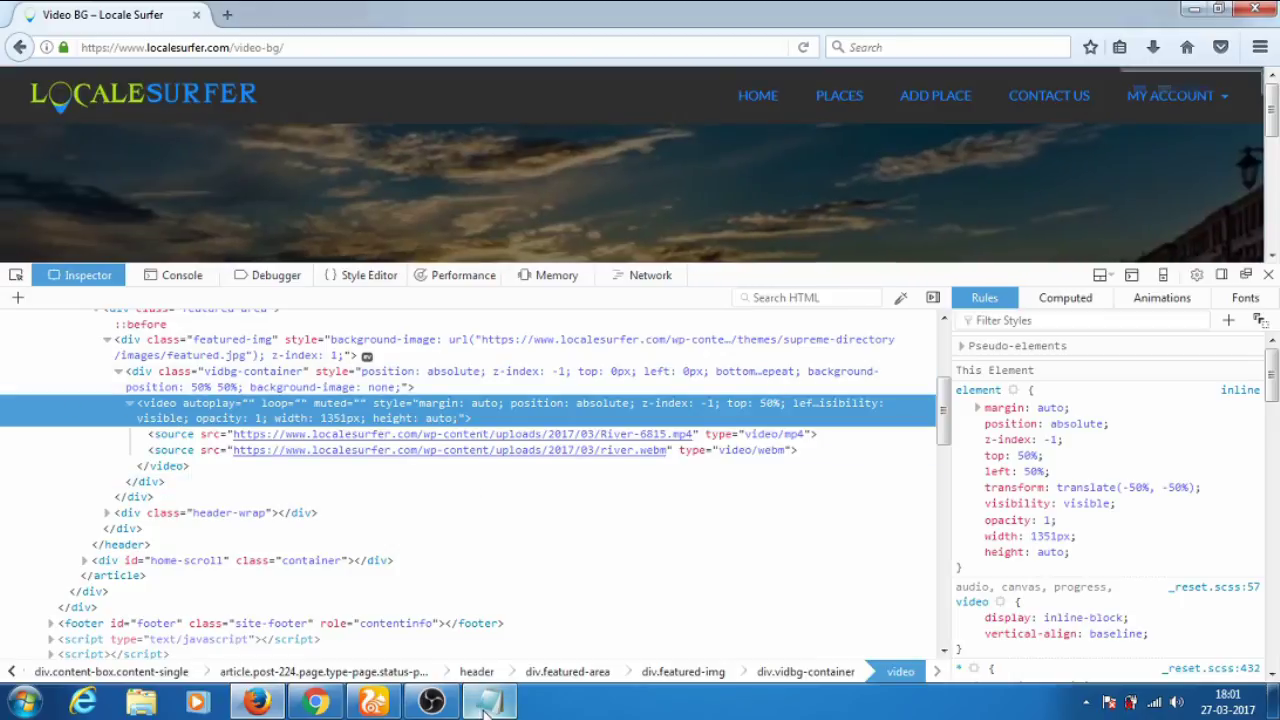
pyautogui.click(489, 703)
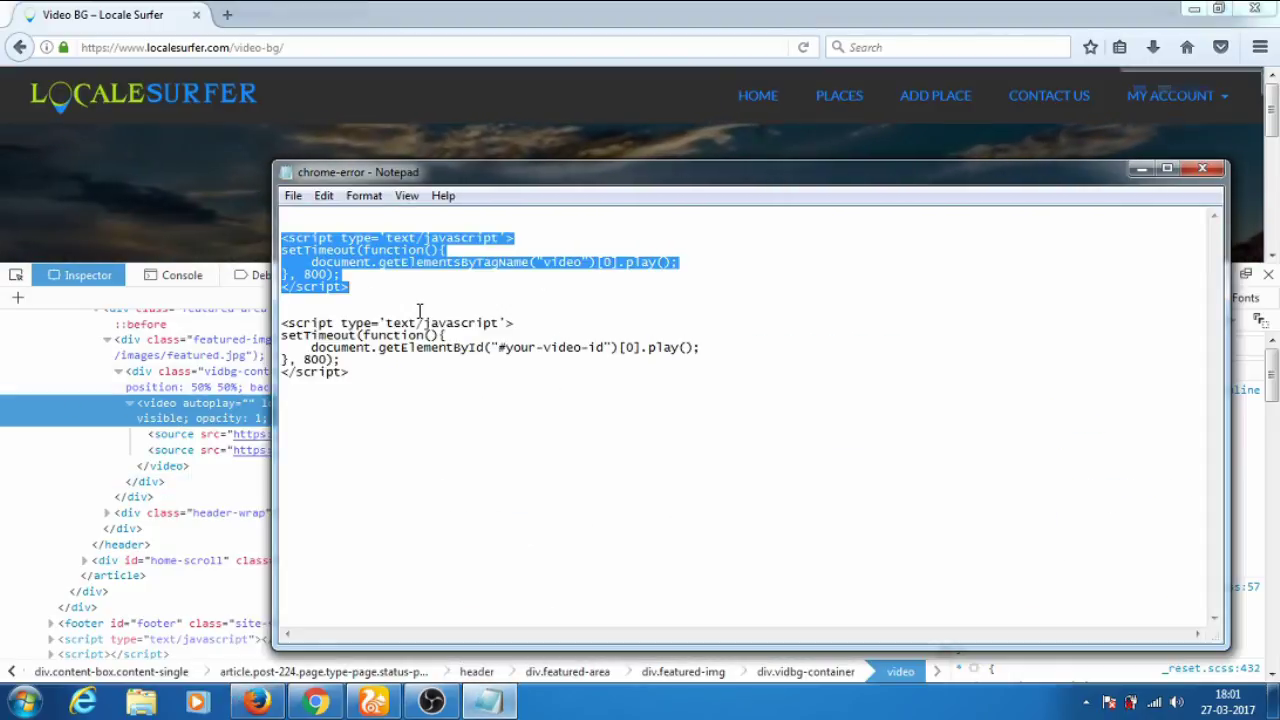
# Highlight getElementsByTagName in the first autoplay script's line in Notepad
pyautogui.click(311, 262)
pyautogui.moveTo(311, 262); pyautogui.dragTo(588, 262)
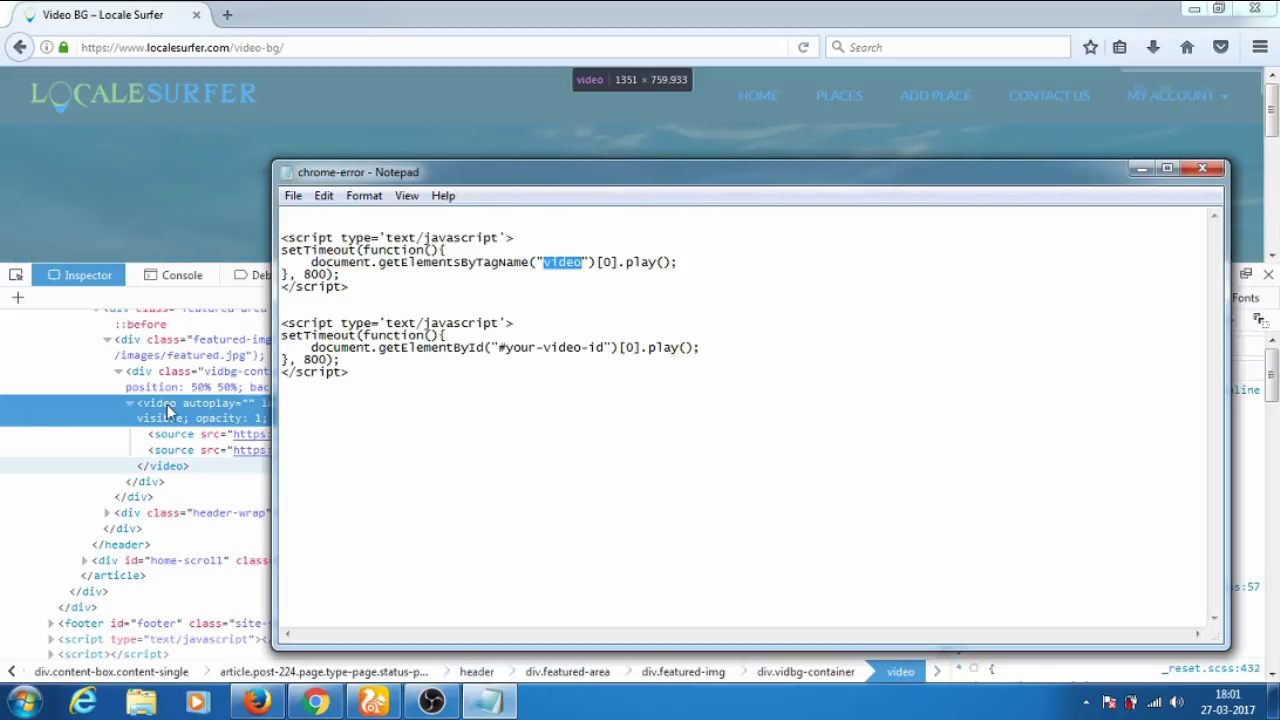
pyautogui.moveTo(381, 264); pyautogui.dragTo(531, 264)
pyautogui.click(735, 268)
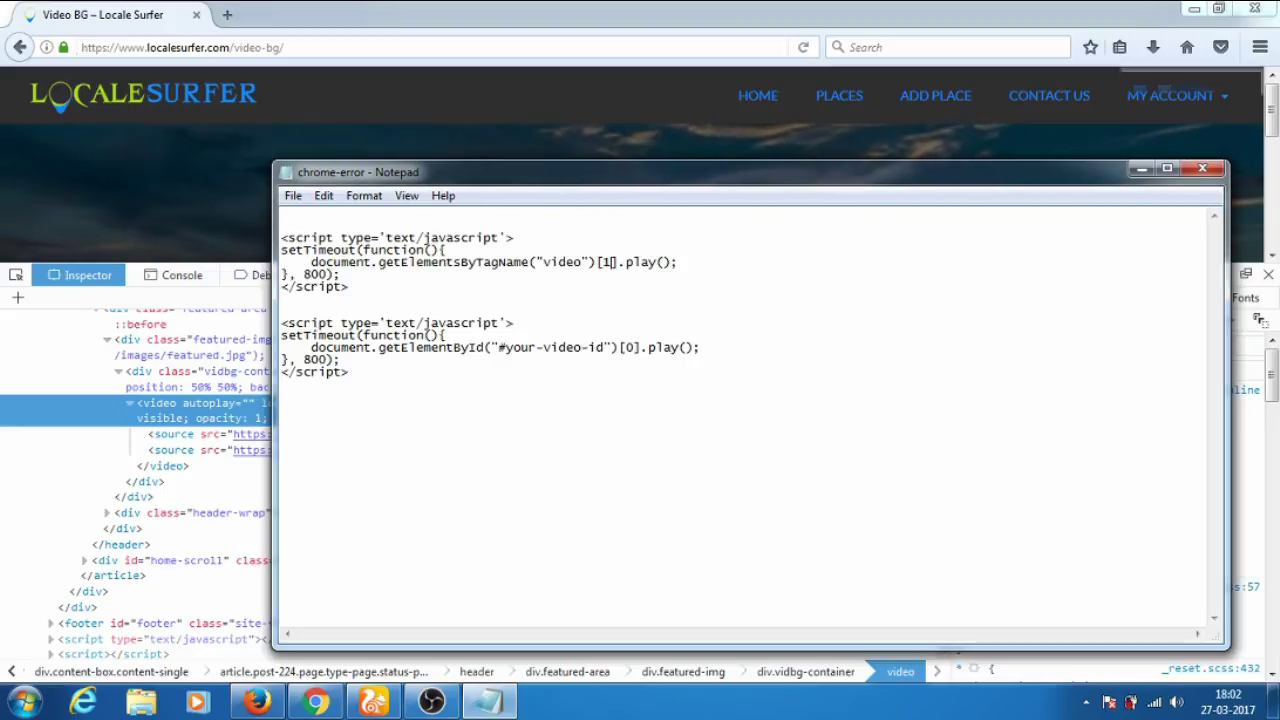
# Restore the video index to [0] and select the whole first script block
pyautogui.press('BackSpace')
pyautogui.write('2')
pyautogui.press('BackSpace')
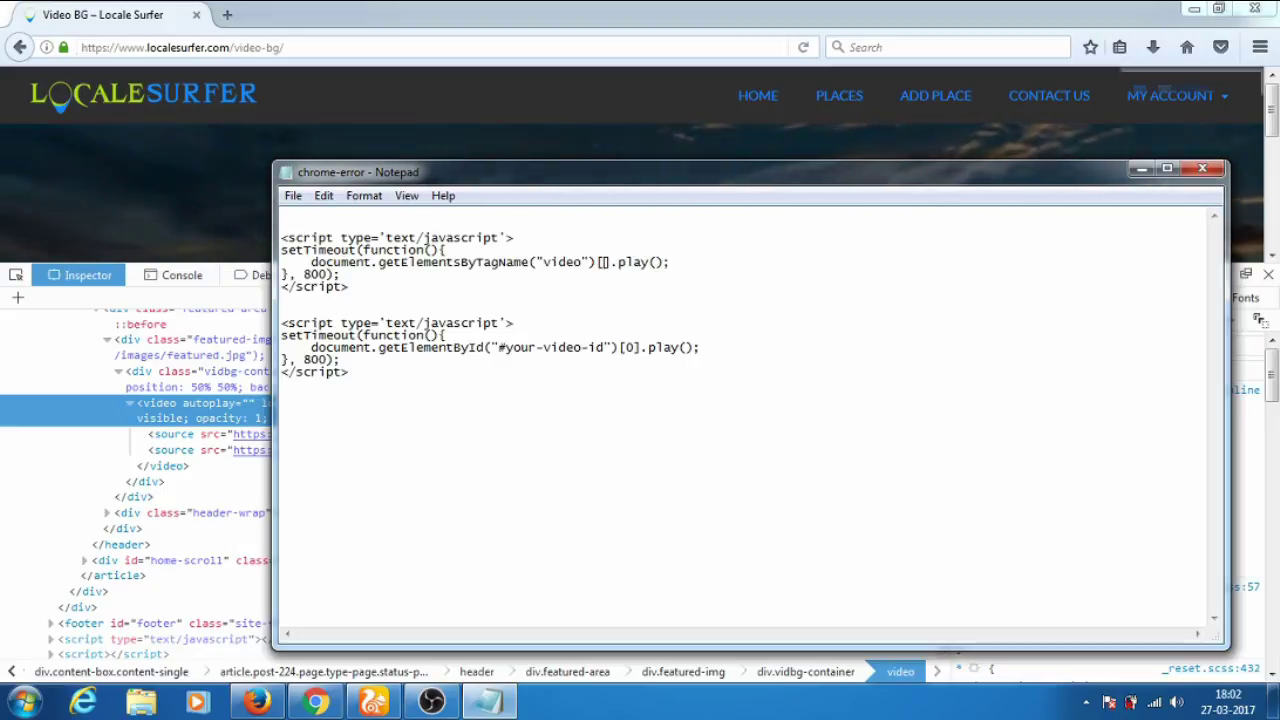
pyautogui.write('0')
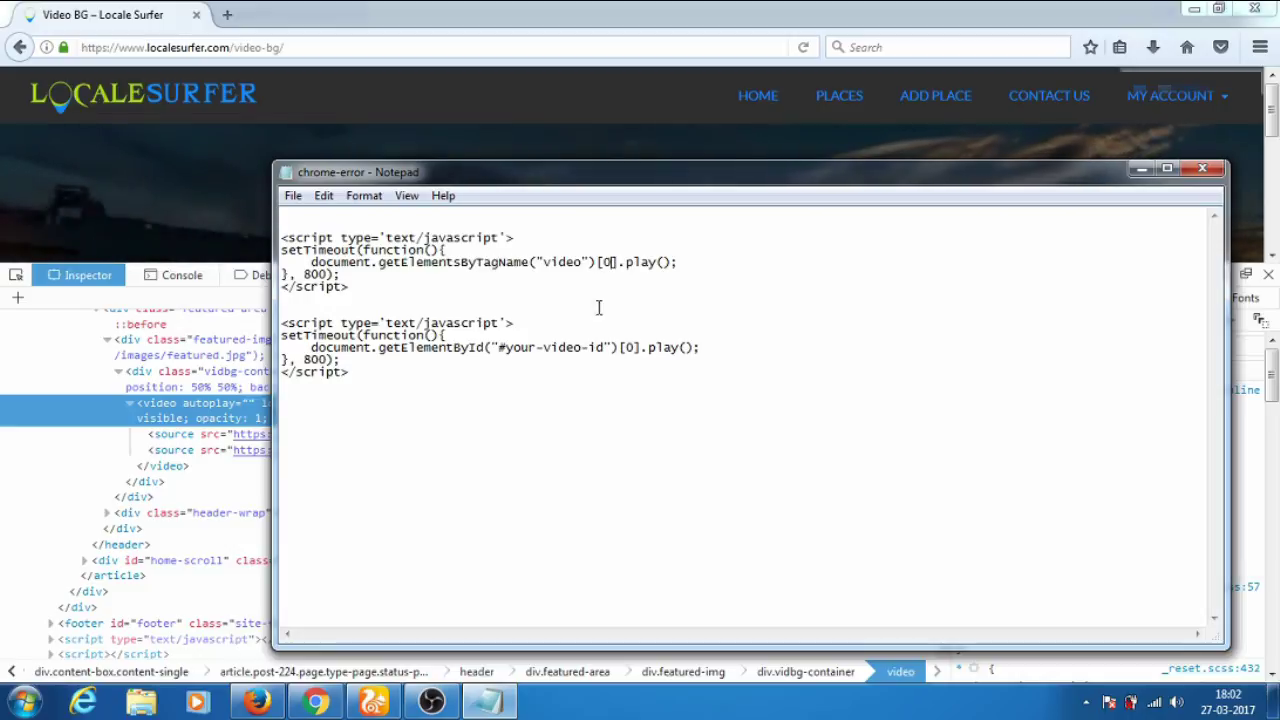
pyautogui.moveTo(365, 172); pyautogui.dragTo(449, 171)
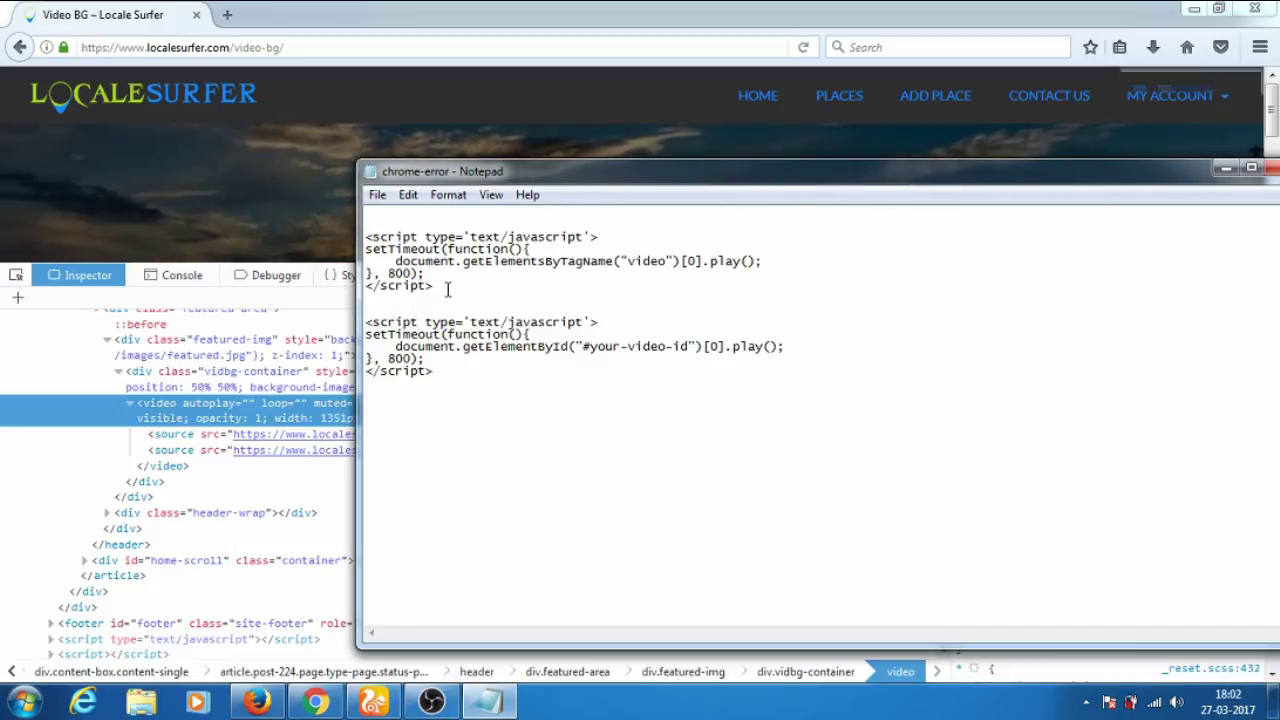
pyautogui.moveTo(433, 287); pyautogui.dragTo(365, 237)
# Copy the first autoplay script block from Notepad
pyautogui.rightClick(448, 237)
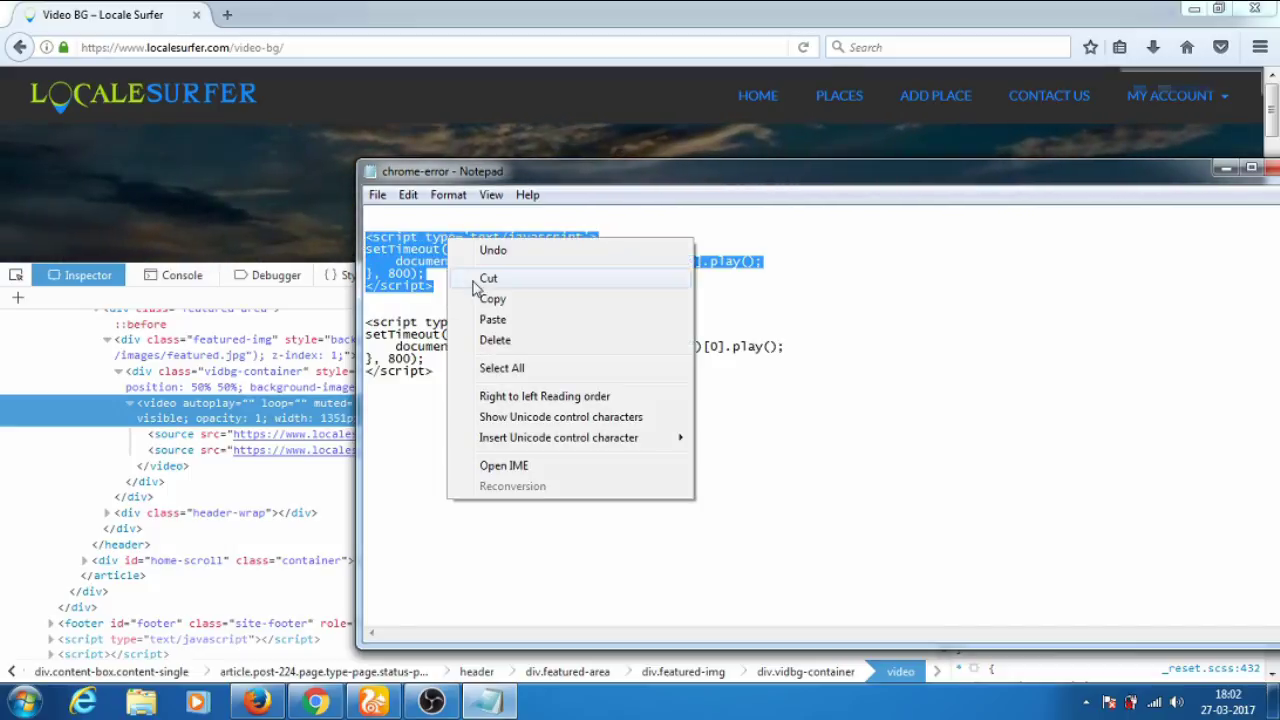
pyautogui.click(480, 297)
pyautogui.click(313, 705)
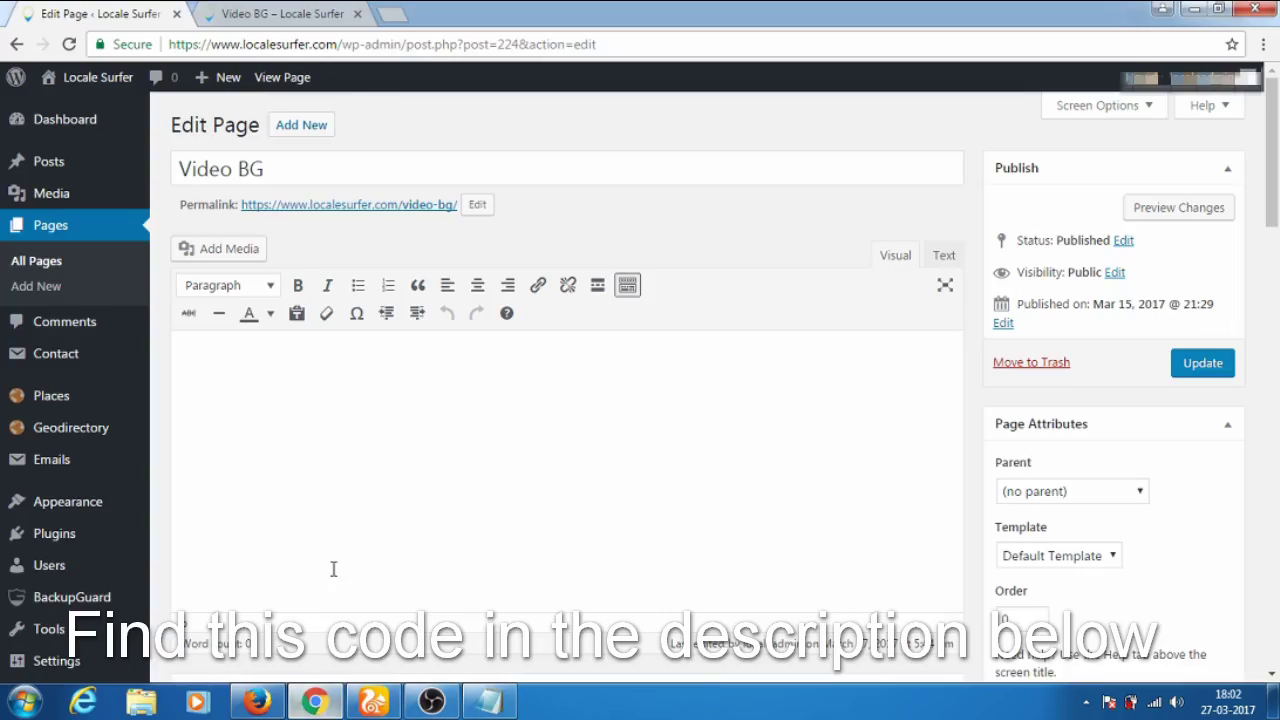
# Paste the getElementsByTagName("video")[0] script into the Video BG footer script box
pyautogui.scroll(-14, 967, 430)
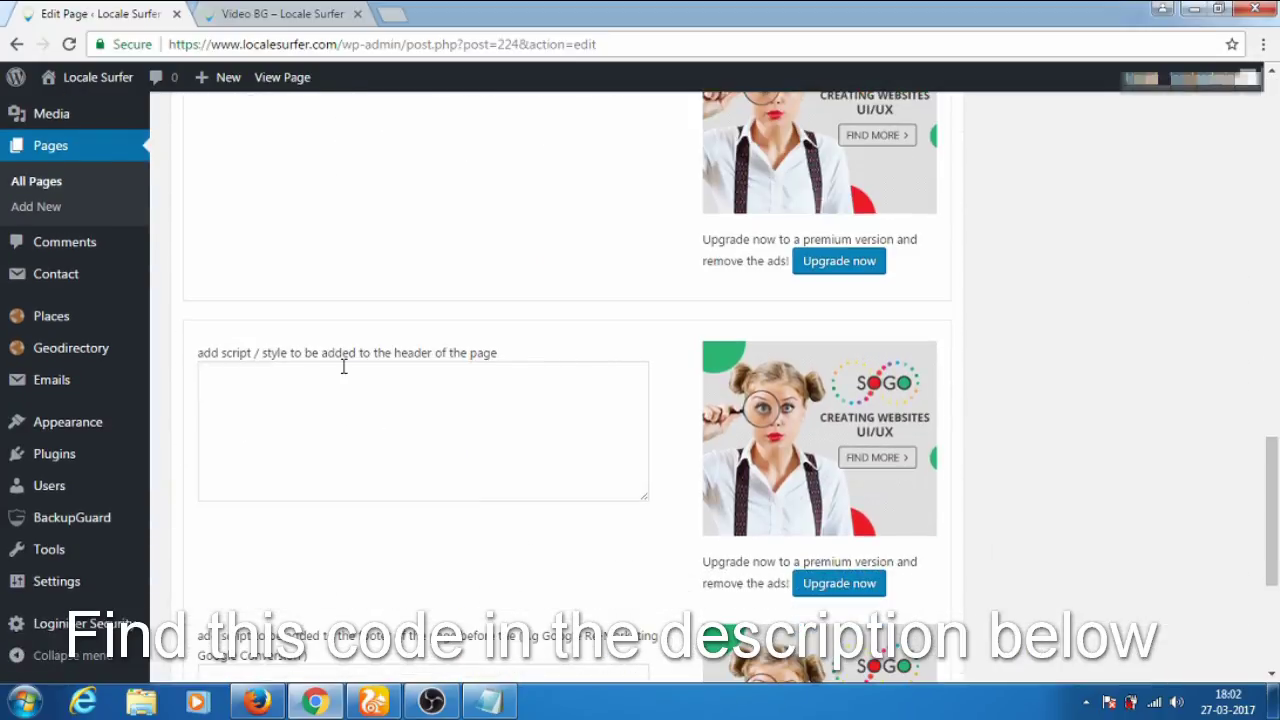
pyautogui.scroll(1, 350, 356)
pyautogui.scroll(-4, 471, 457)
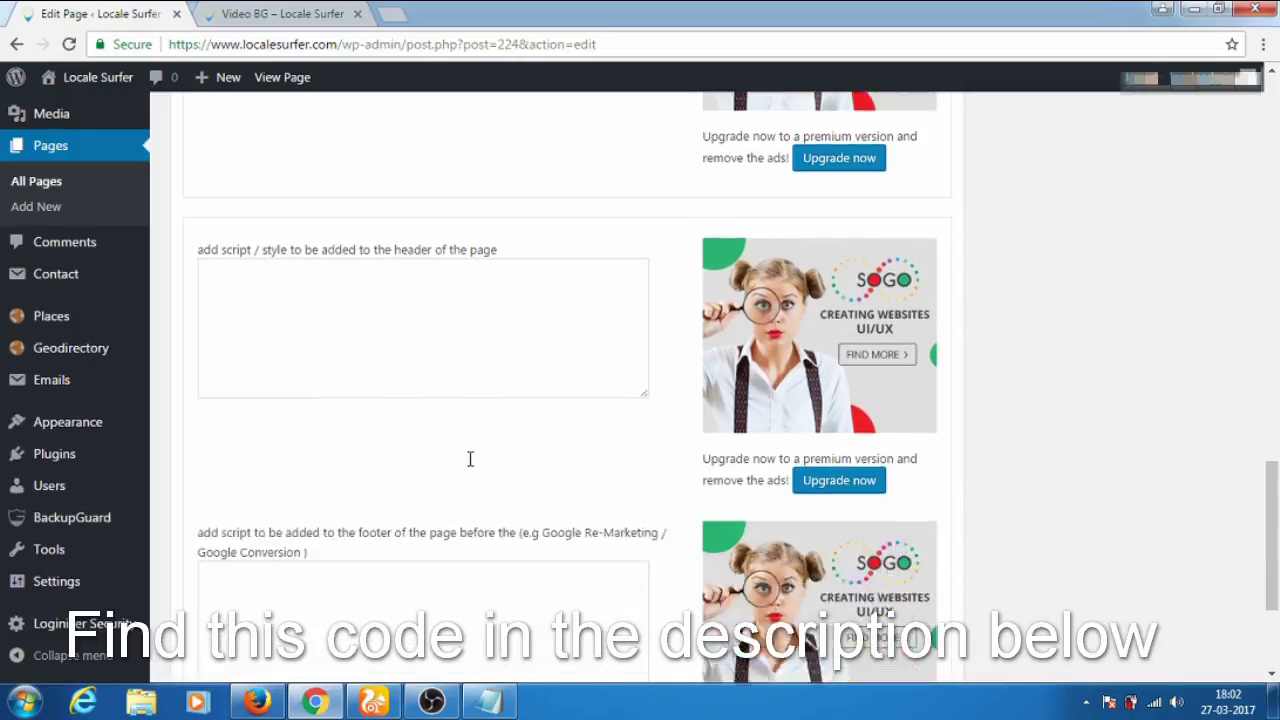
pyautogui.scroll(-1, 445, 424)
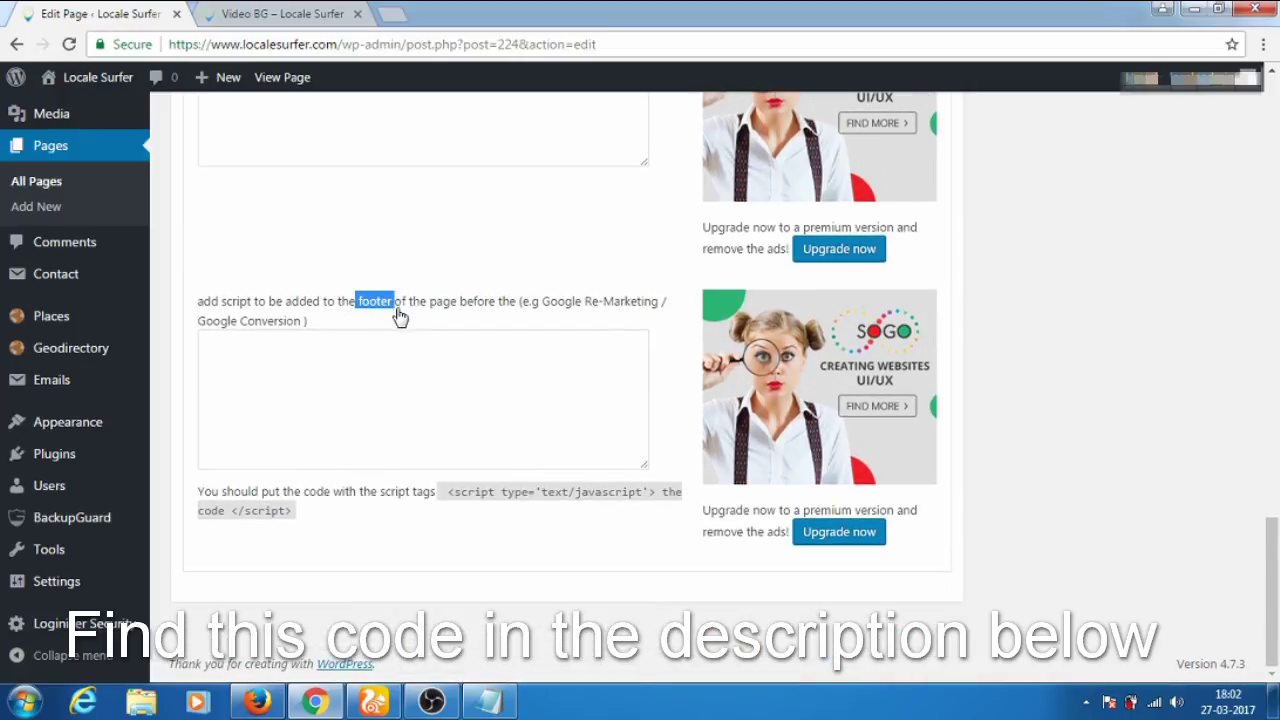
pyautogui.click(351, 366)
pyautogui.rightClick(356, 380)
pyautogui.click(382, 446)
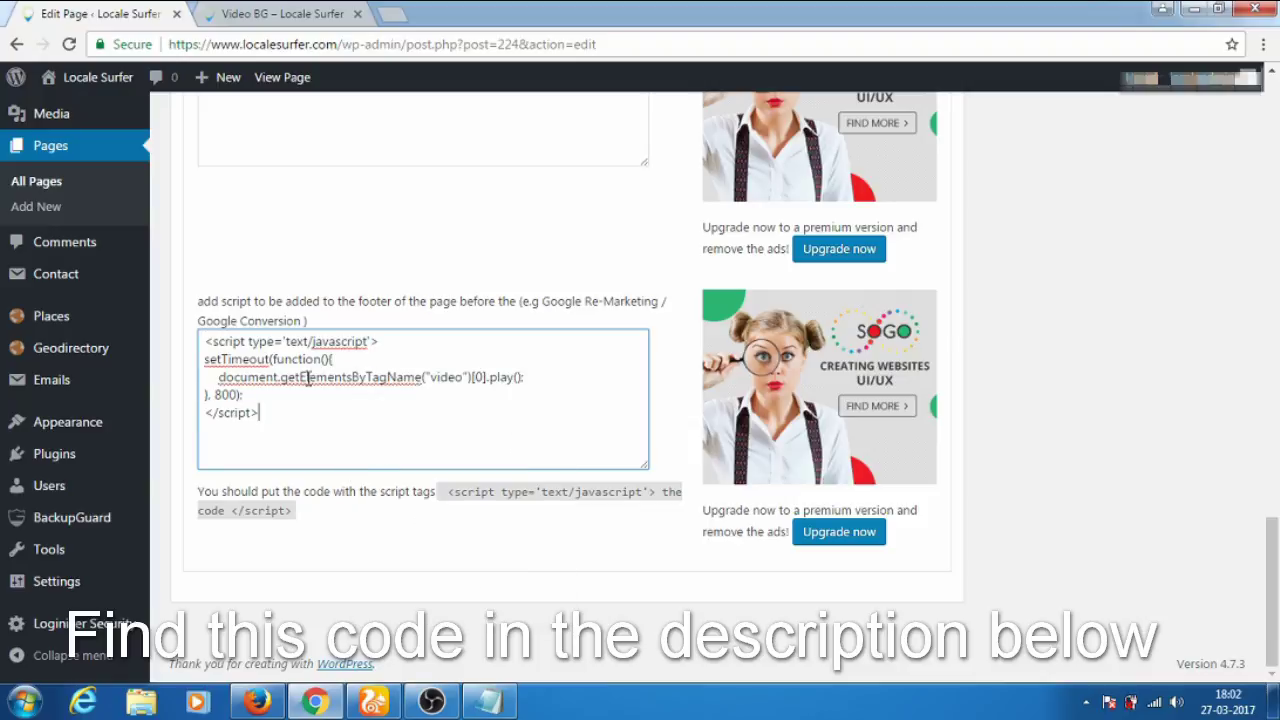
# Review the getElementById script and its your-video-id placeholder, then minimize Notepad
pyautogui.click(489, 701)
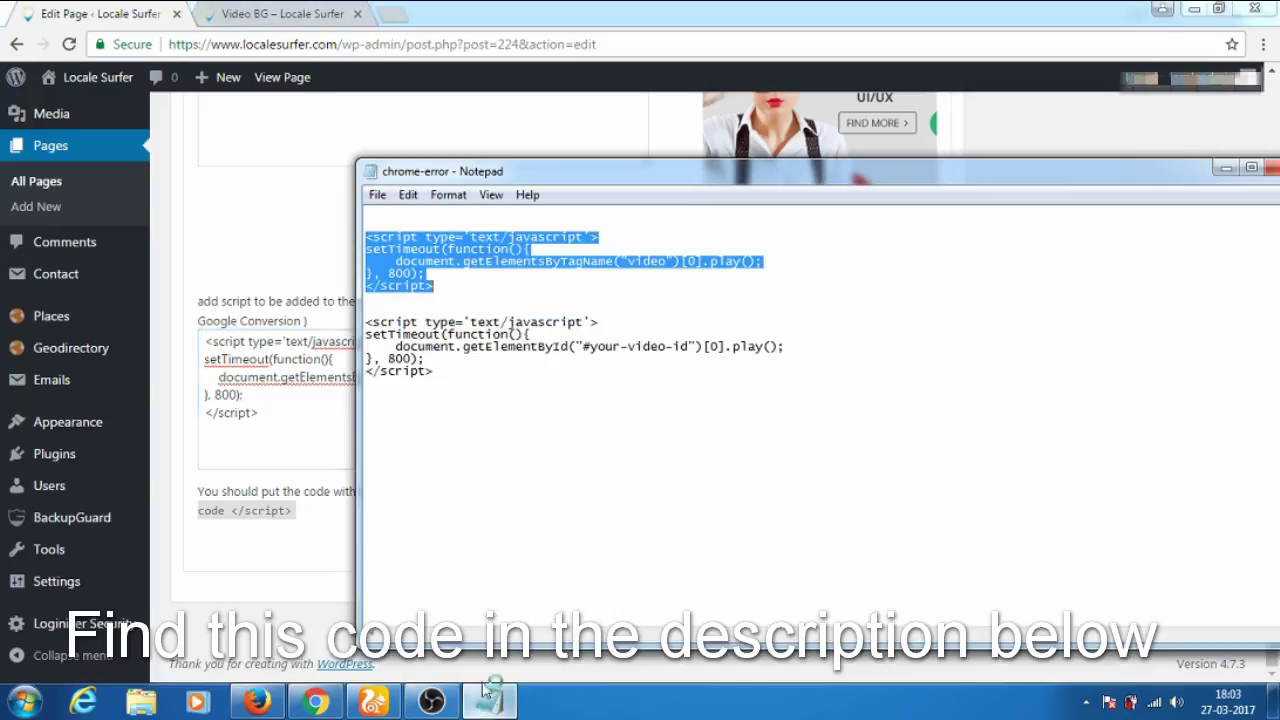
pyautogui.moveTo(434, 371); pyautogui.dragTo(365, 322)
pyautogui.click(591, 350)
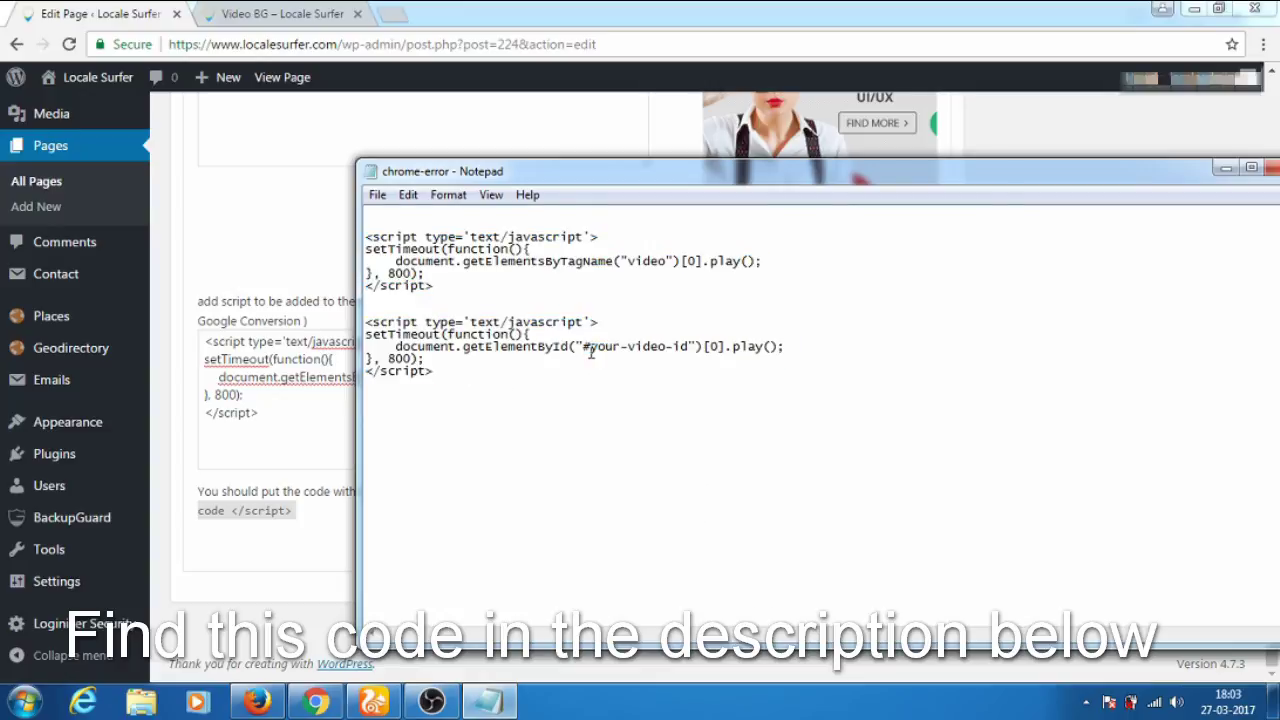
pyautogui.moveTo(591, 350); pyautogui.dragTo(683, 350)
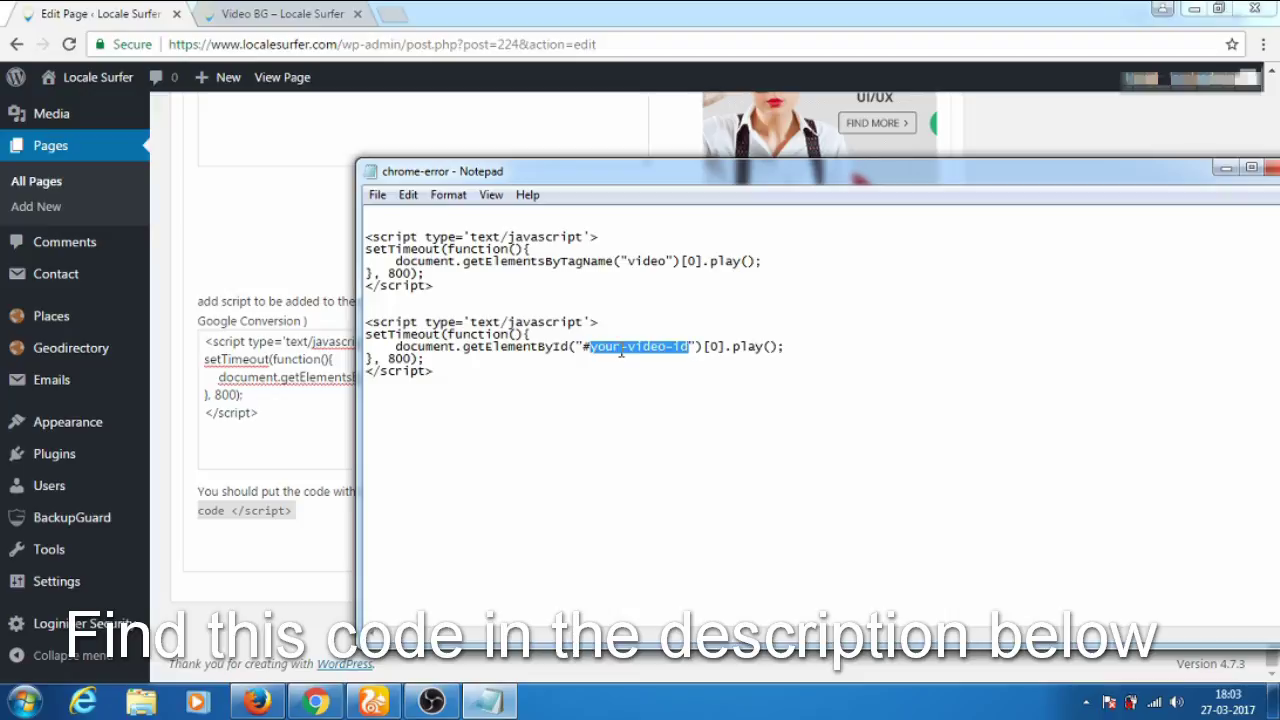
pyautogui.click(1223, 166)
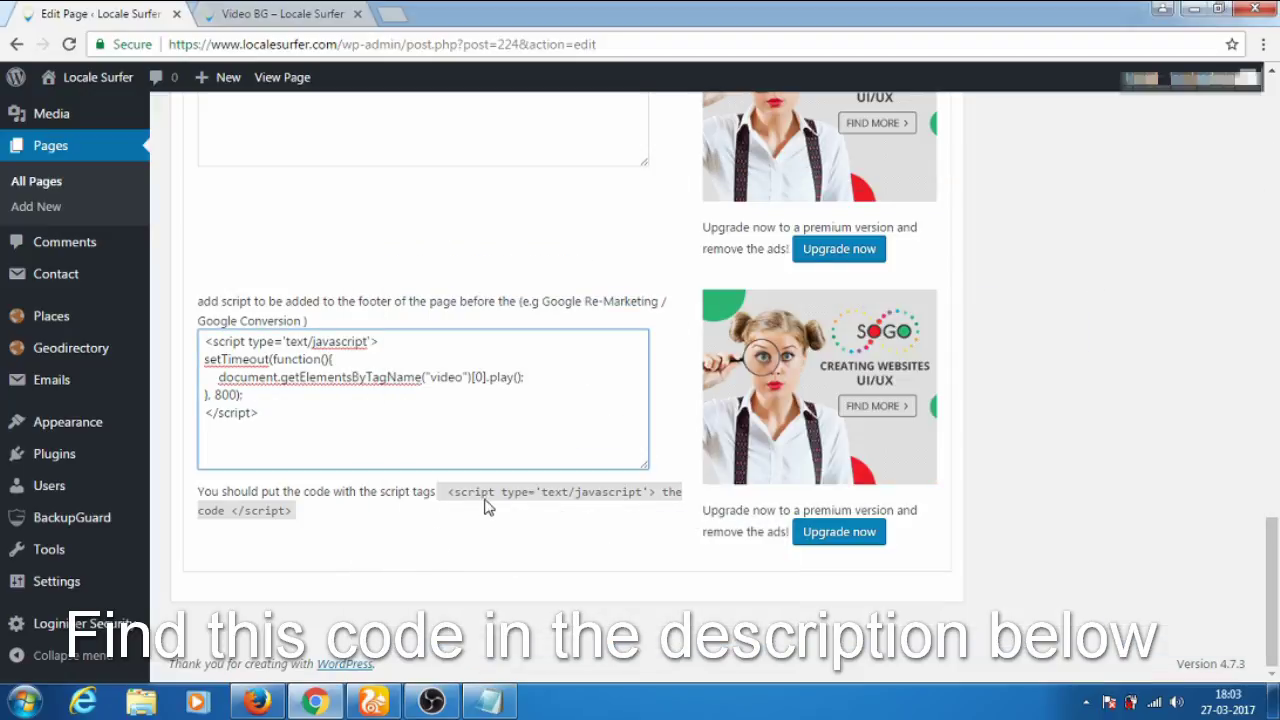
# Update the Video BG page and return to its live 'Video BG – Locale Surfer' tab
pyautogui.scroll(15, 628, 449)
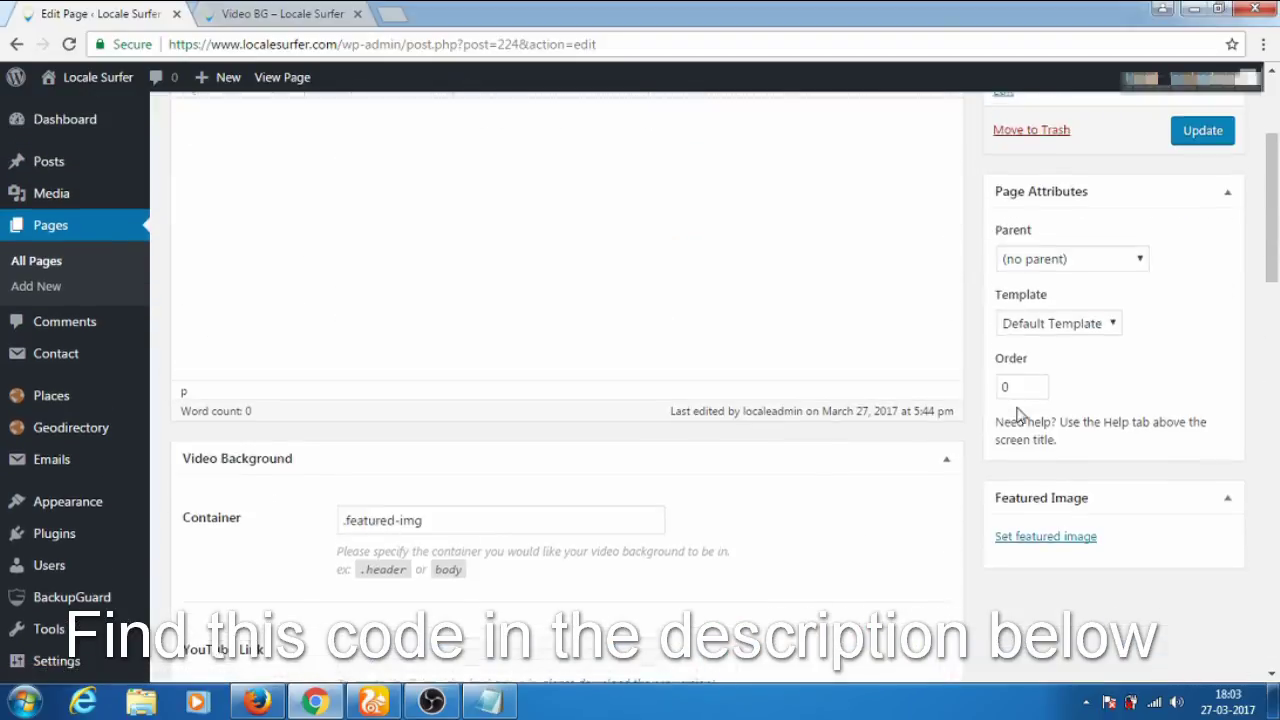
pyautogui.click(1200, 366)
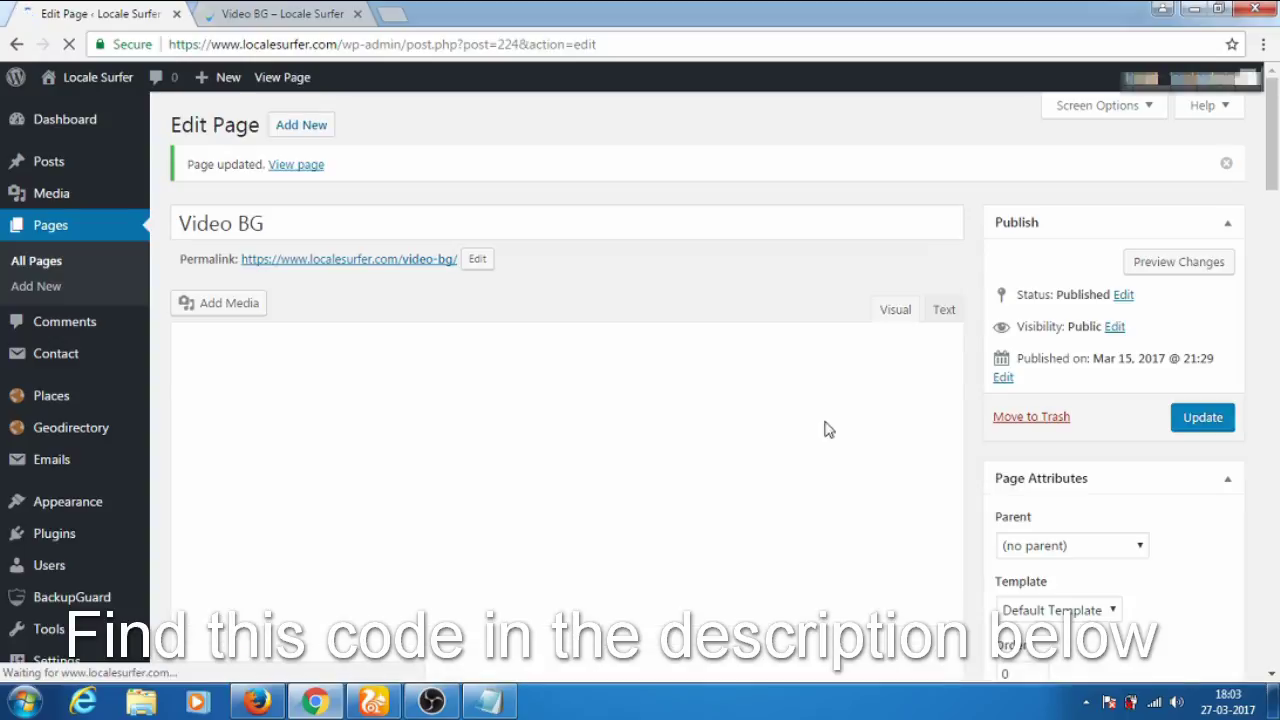
pyautogui.click(278, 12)
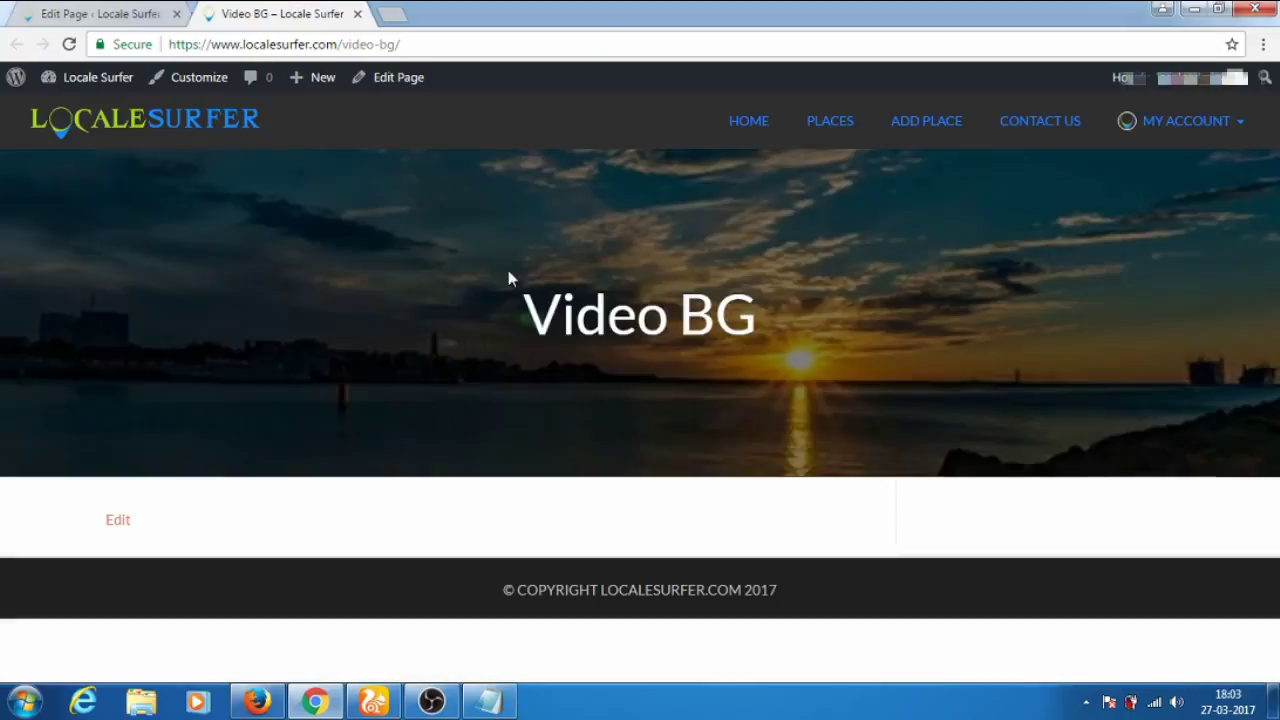
# Reload the Video BG page in Chrome, check the header video in Firefox without the Inspector, then return to Edit Page
pyautogui.click(70, 44)
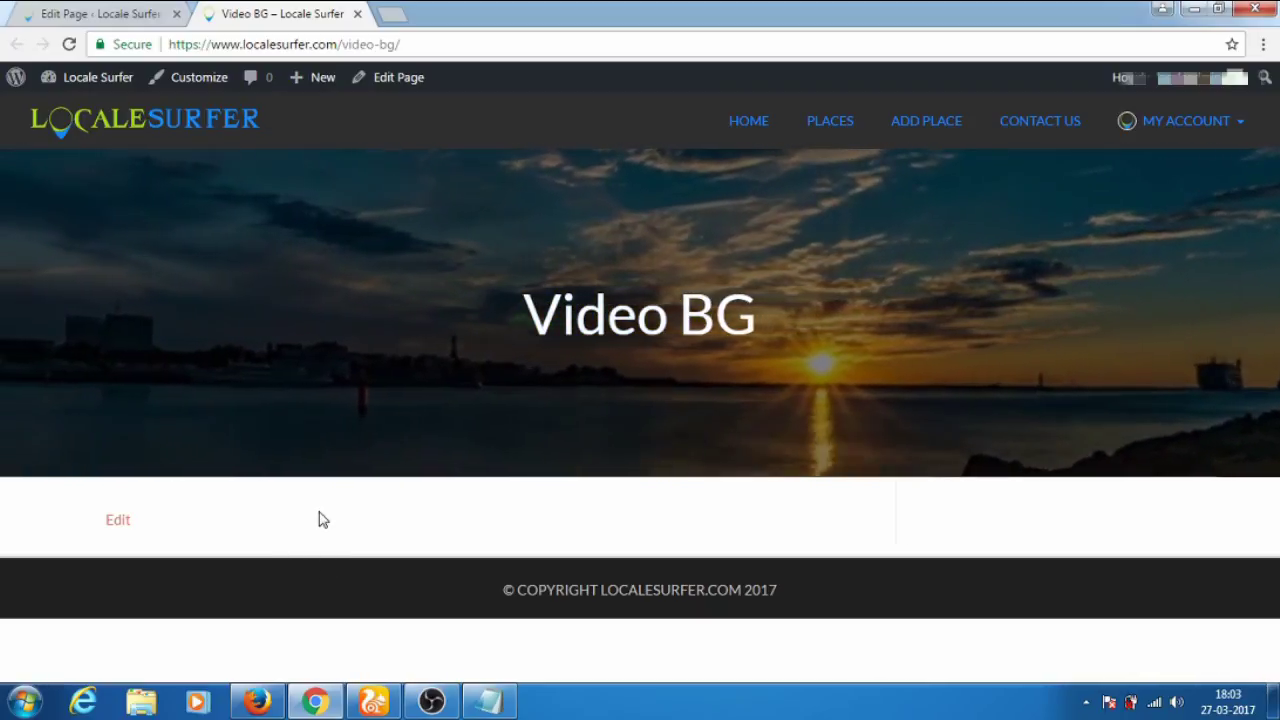
pyautogui.click(257, 702)
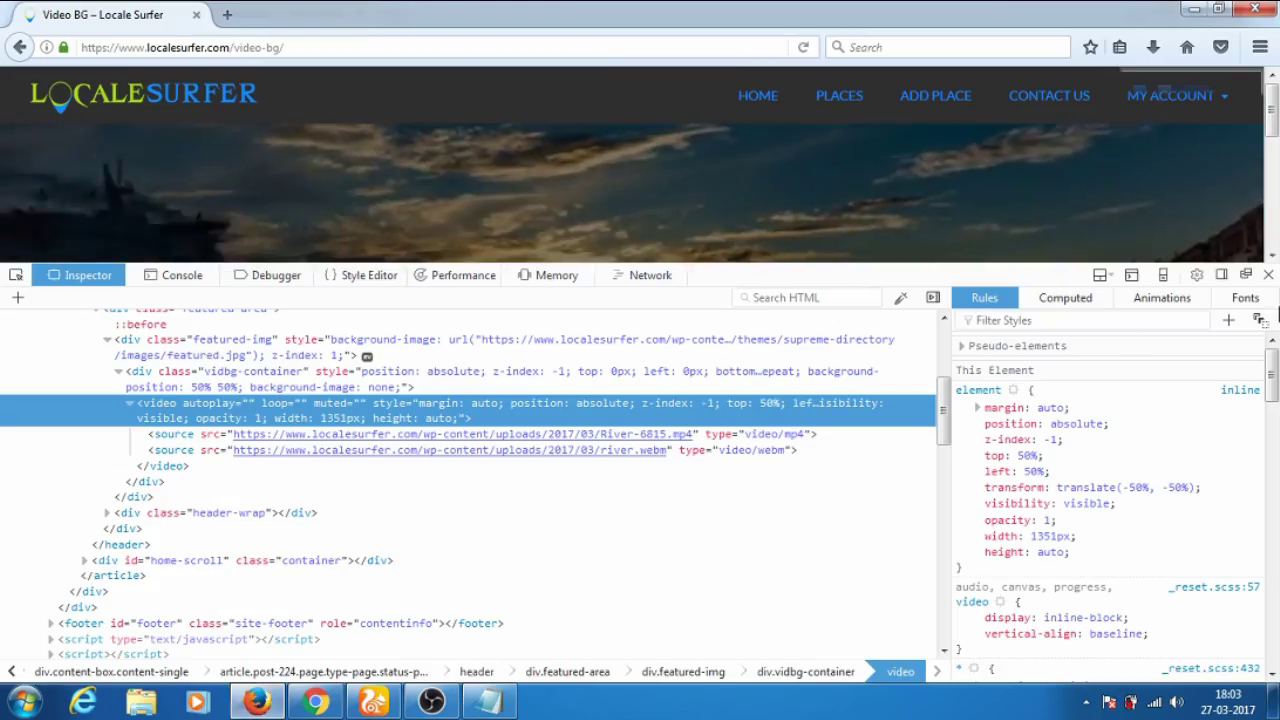
pyautogui.click(1268, 275)
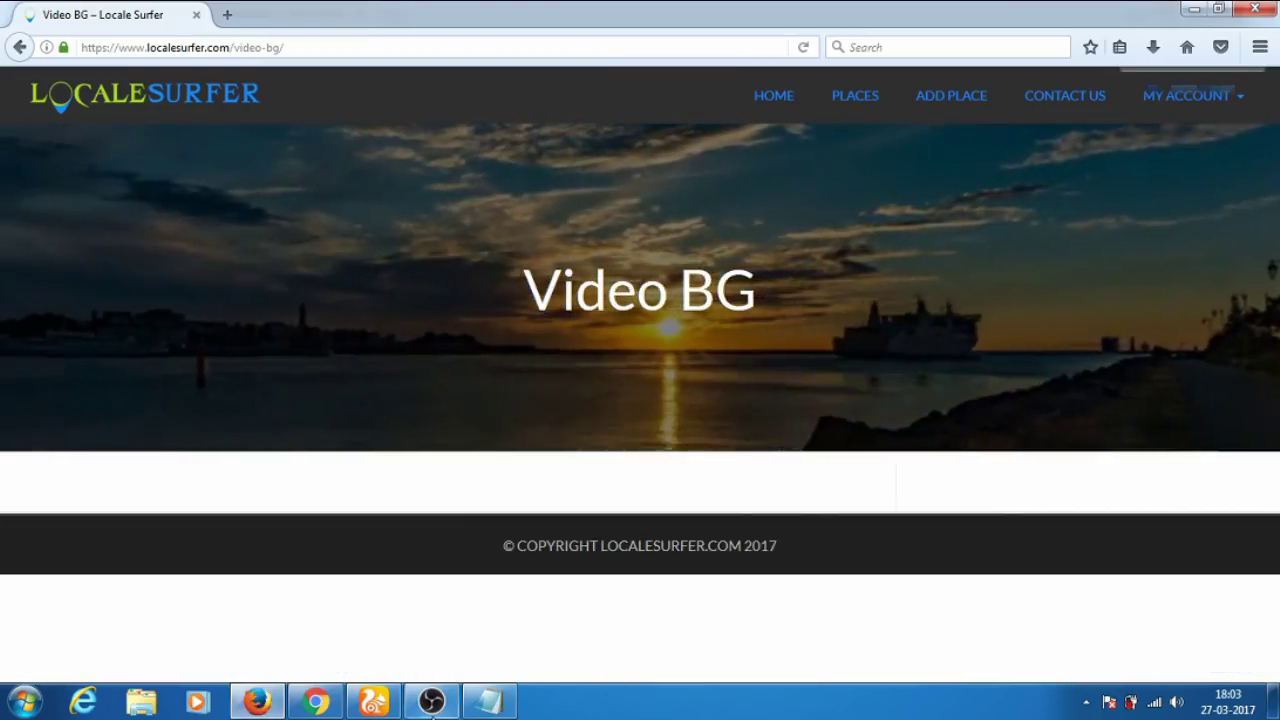
pyautogui.click(373, 702)
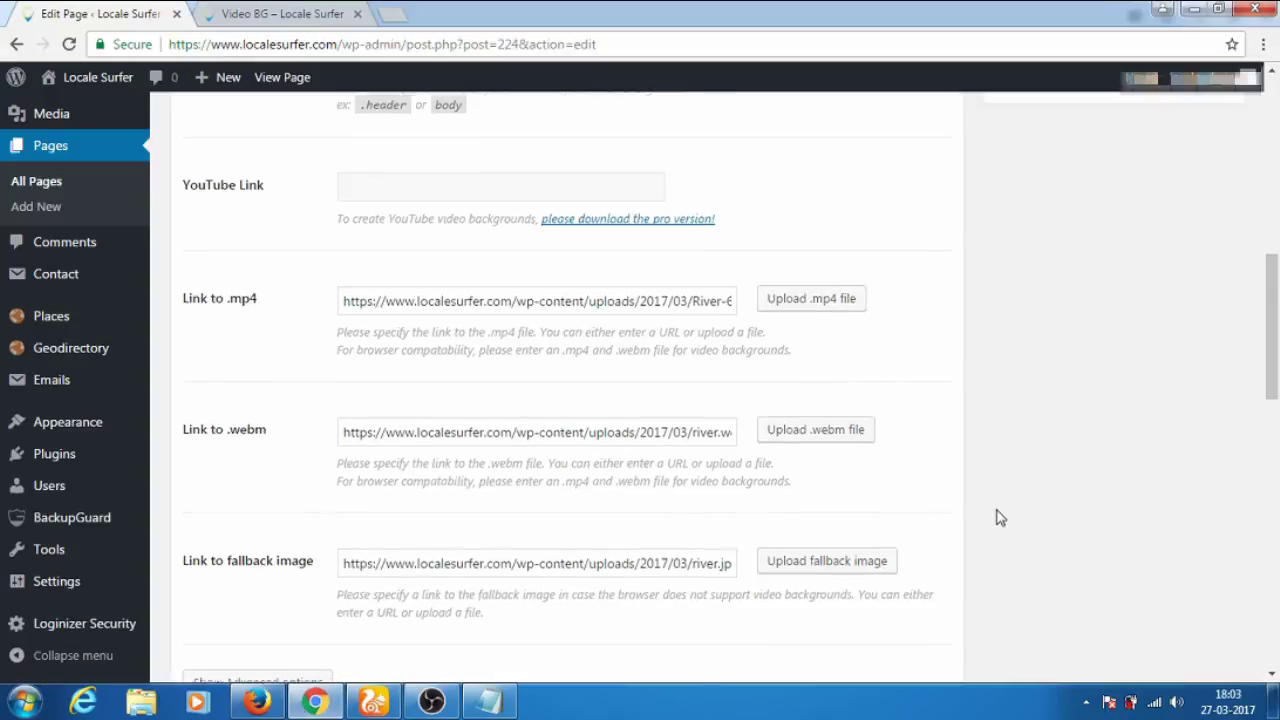
# Inspect the autoplay code in the footer script box, then return to the live Video BG tab
pyautogui.scroll(-3, 997, 517)
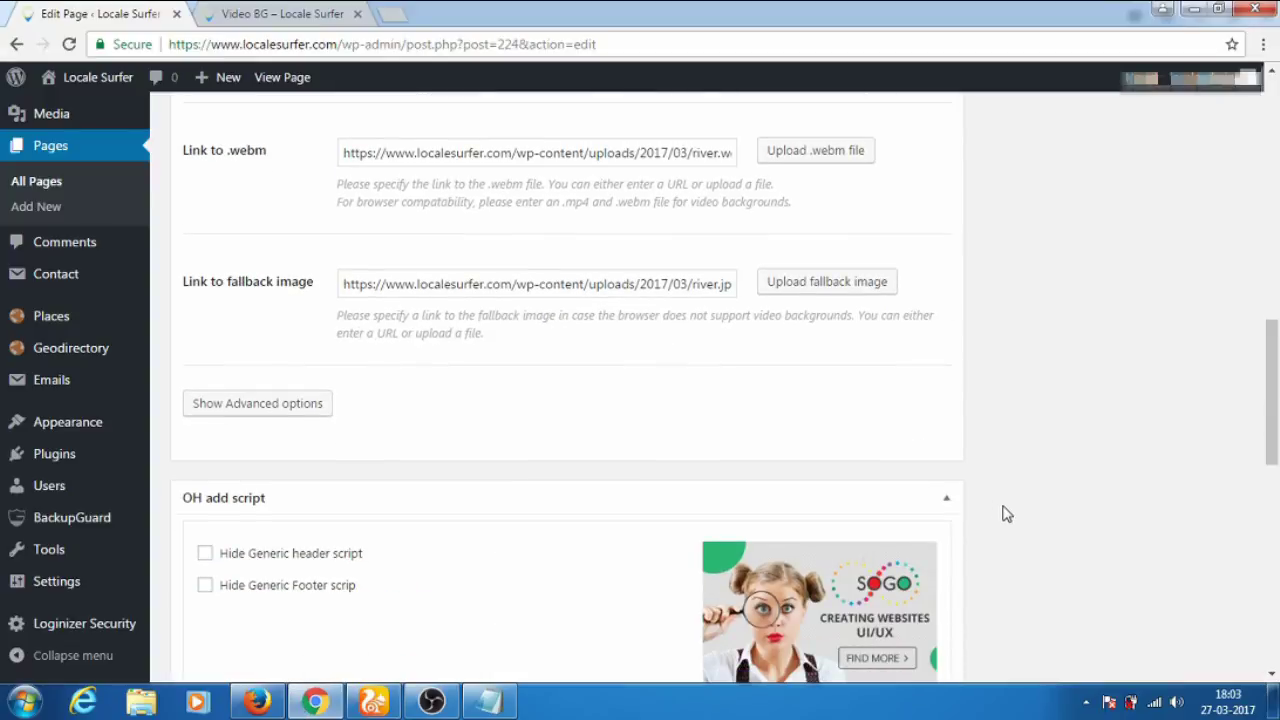
pyautogui.scroll(-6, 1007, 514)
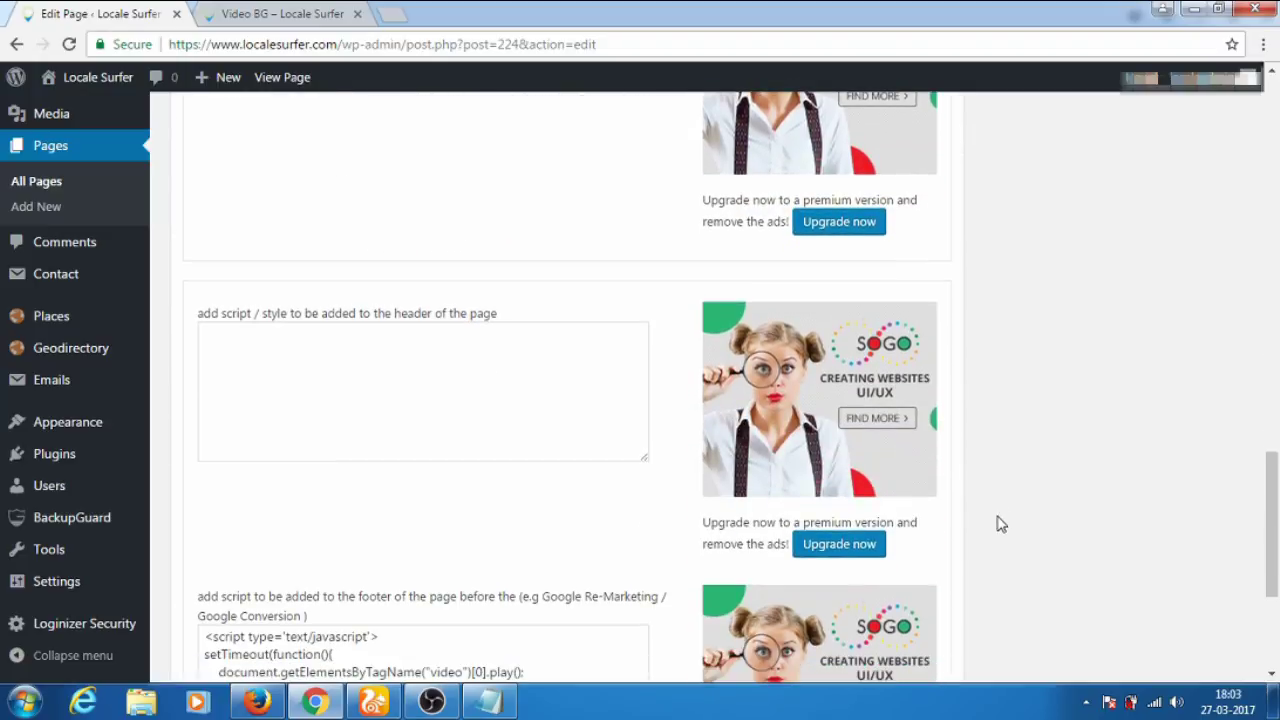
pyautogui.scroll(-2, 995, 526)
pyautogui.scroll(-1, 768, 569)
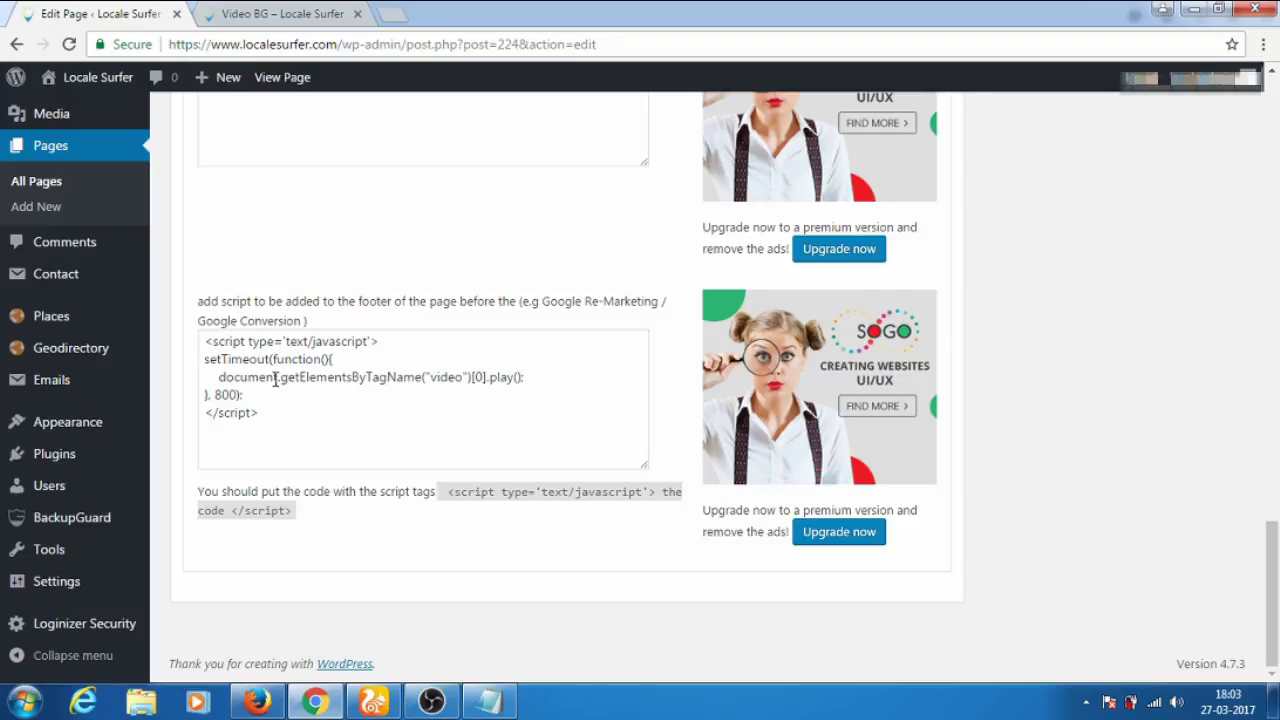
pyautogui.moveTo(205, 358); pyautogui.dragTo(338, 404)
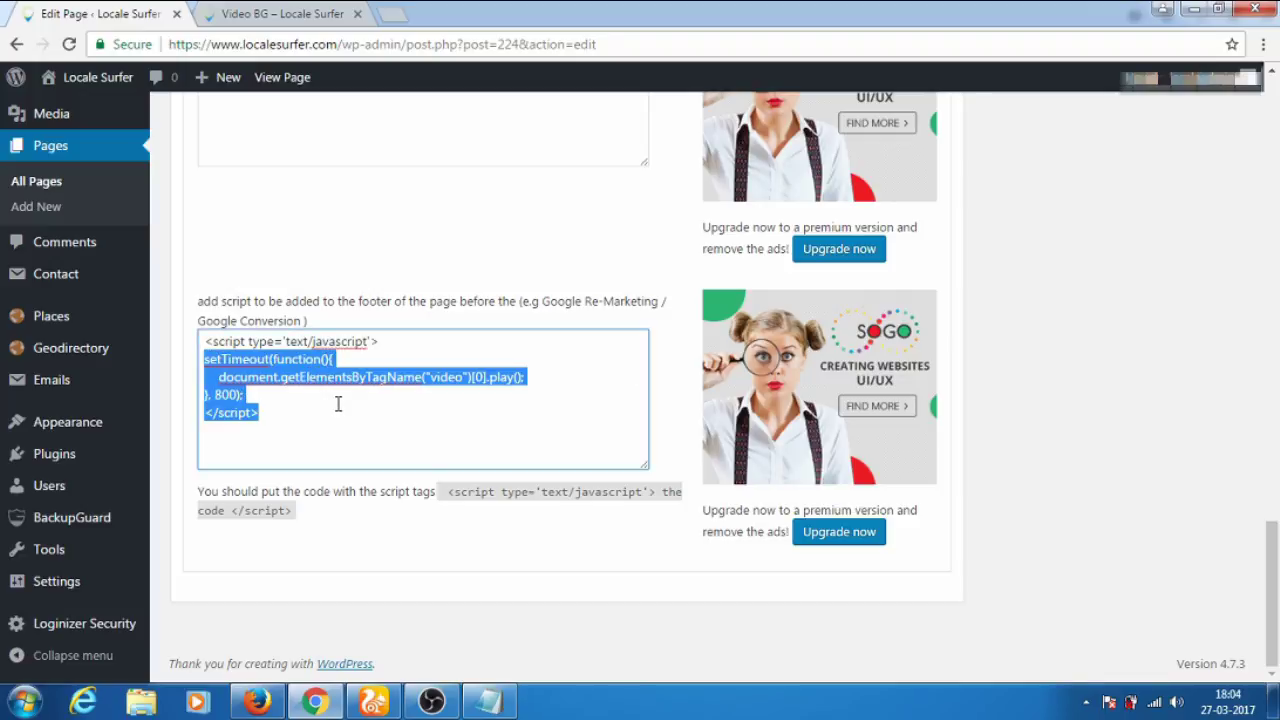
pyautogui.click(215, 395)
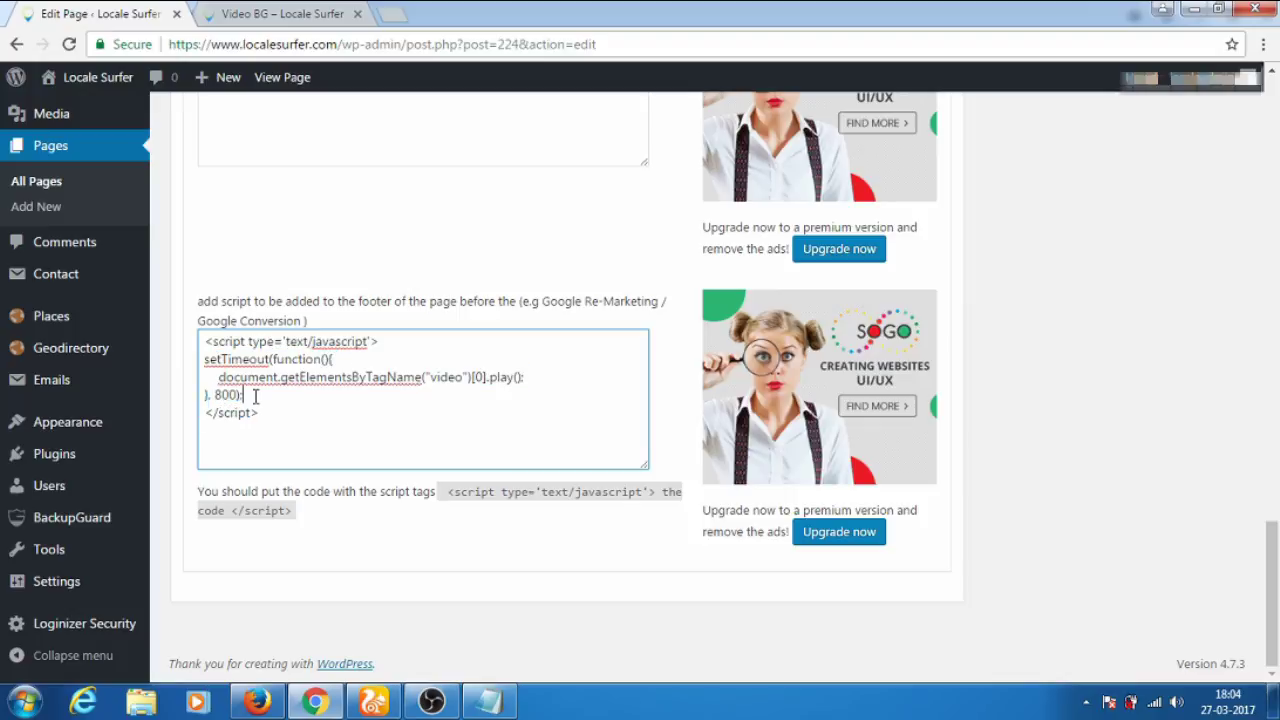
pyautogui.scroll(10, 1083, 469)
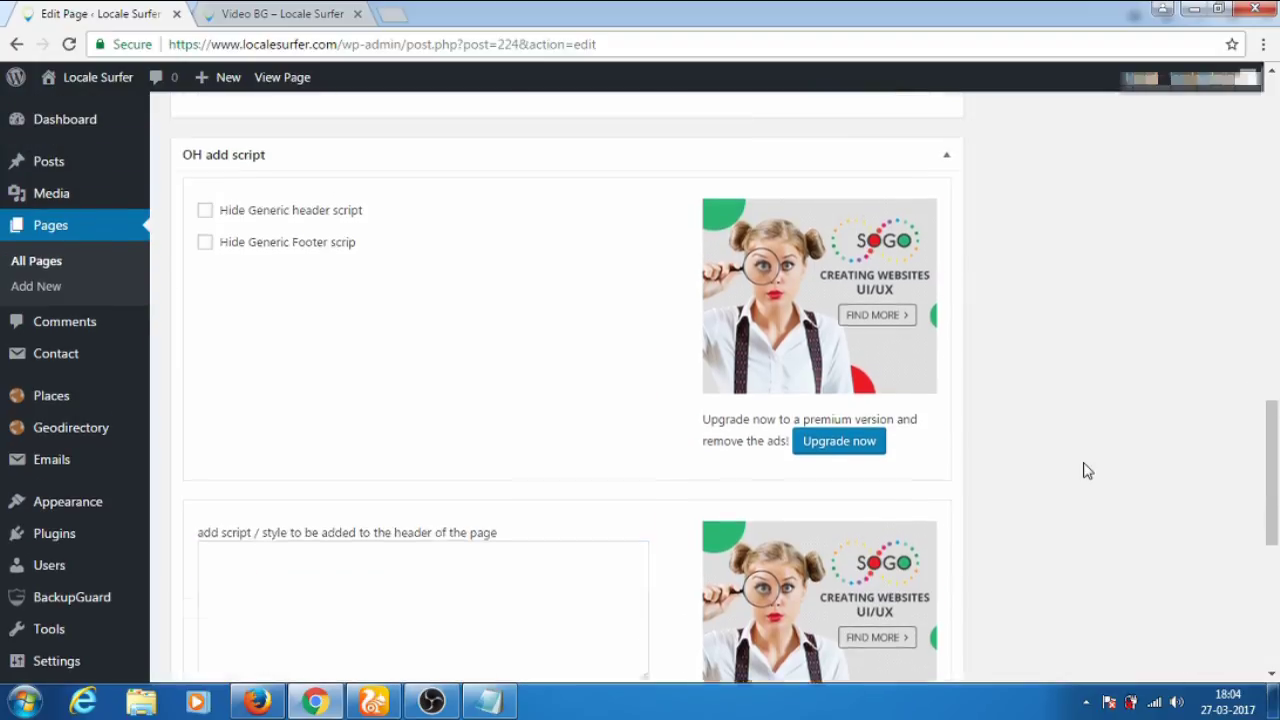
pyautogui.click(272, 16)
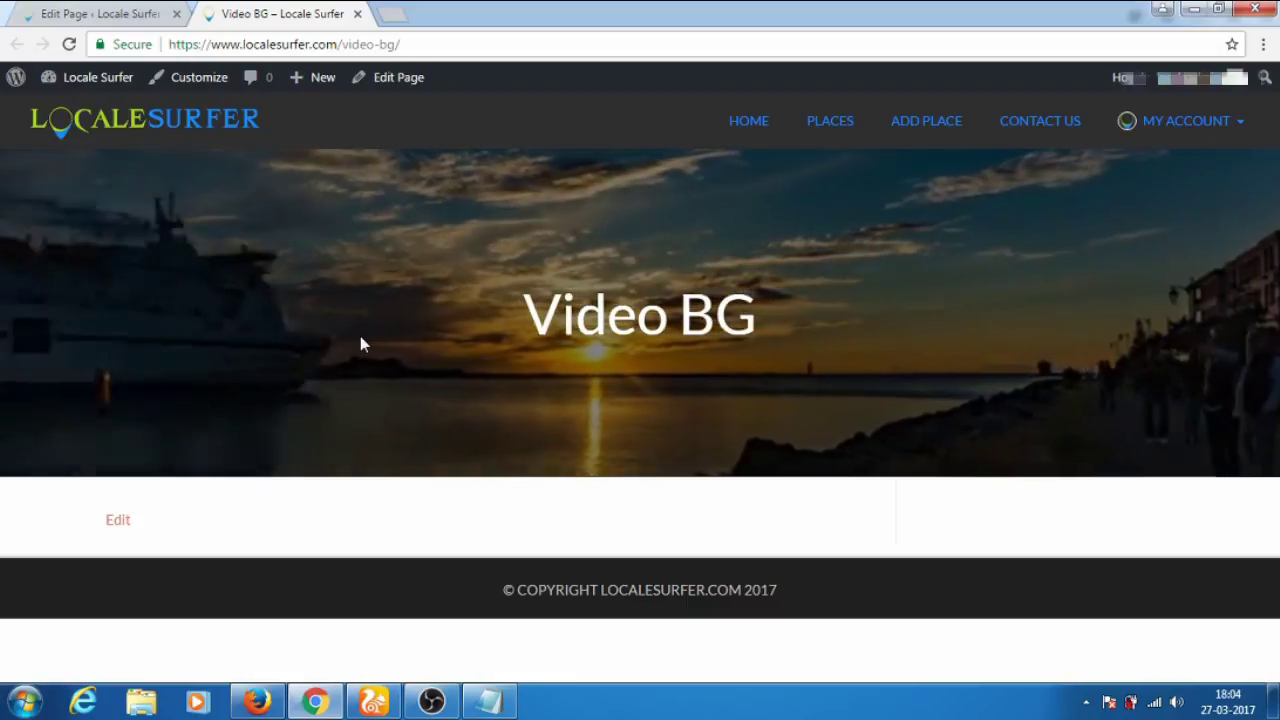